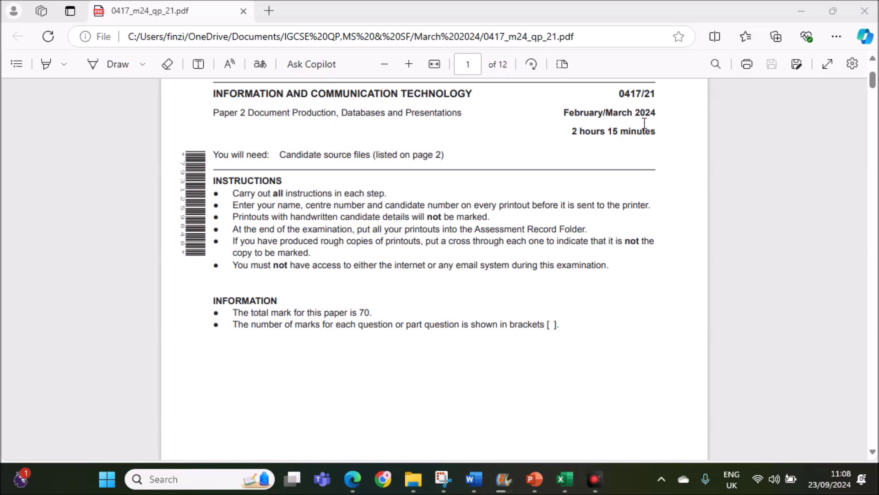
# Scroll the exam PDF down to page 8 to read Task 4 – Presentation, questions 18–20.
pyautogui.scroll(-20, 429, 307)
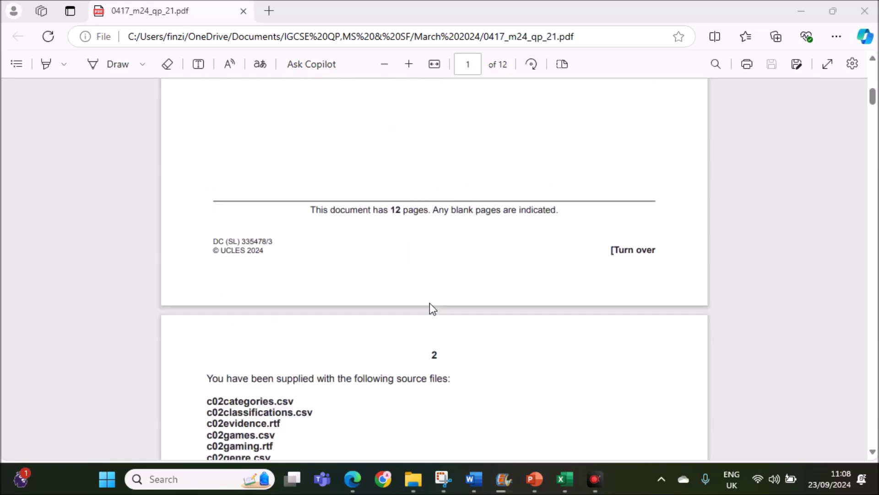
pyautogui.scroll(-20, 428, 301)
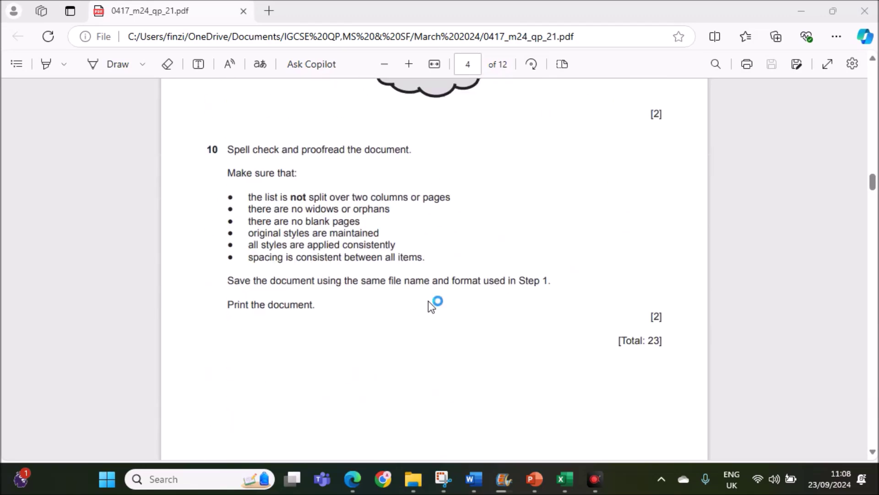
pyautogui.scroll(-20, 429, 302)
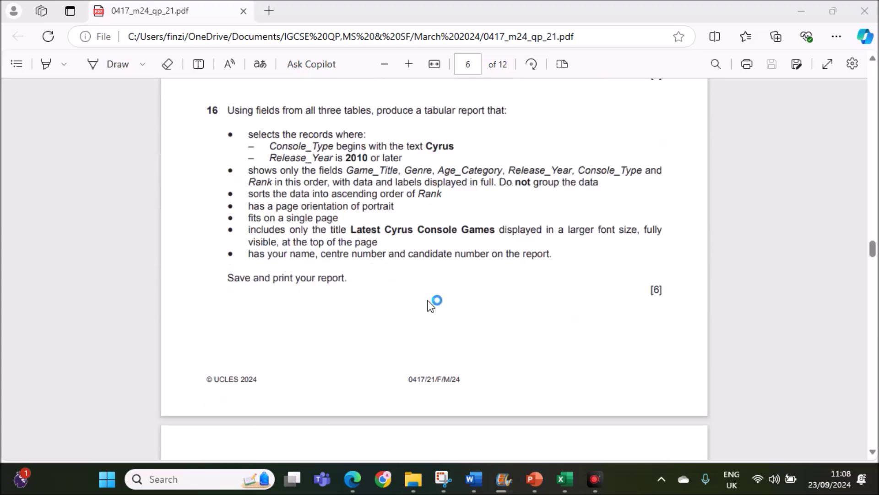
pyautogui.scroll(-3, 428, 302)
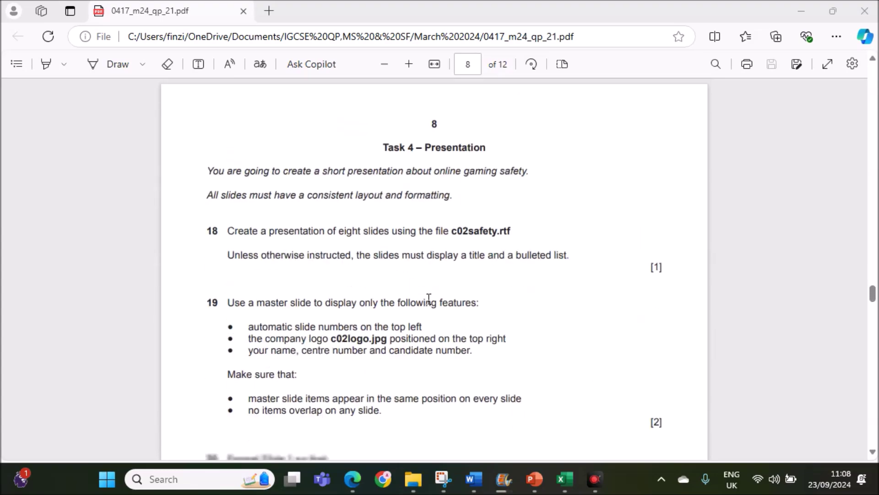
pyautogui.scroll(2, 428, 296)
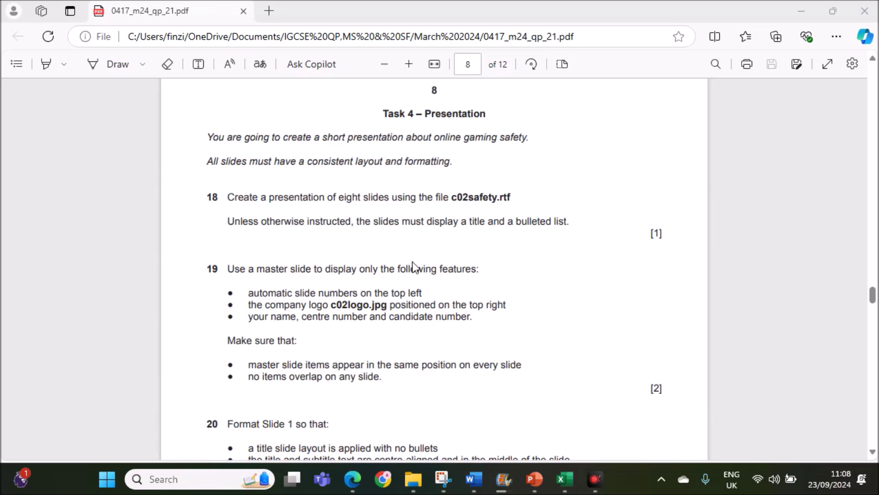
pyautogui.scroll(-2, 524, 294)
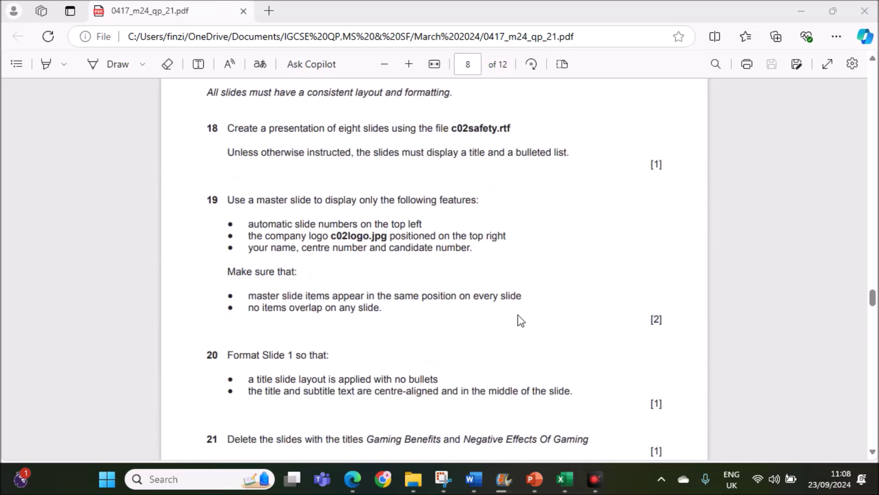
pyautogui.scroll(2, 515, 317)
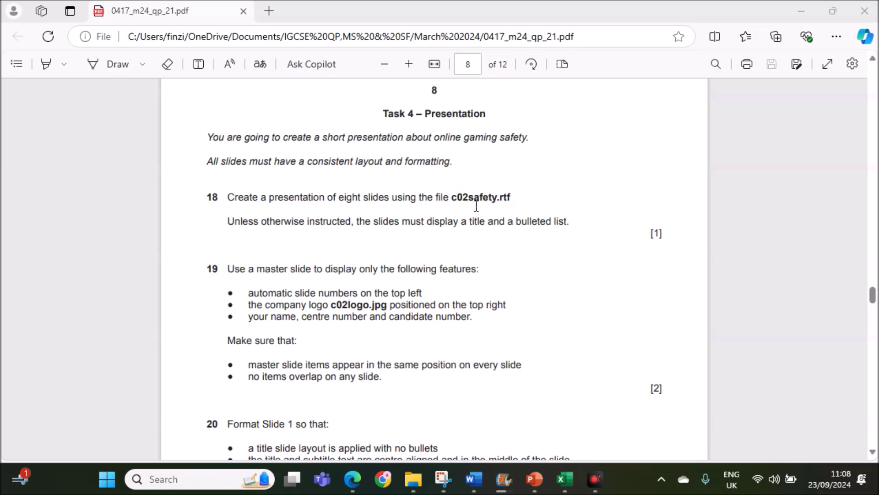
# Start a new blank presentation in PowerPoint, keeping one window and closing the Designer pane.
pyautogui.click(534, 478)
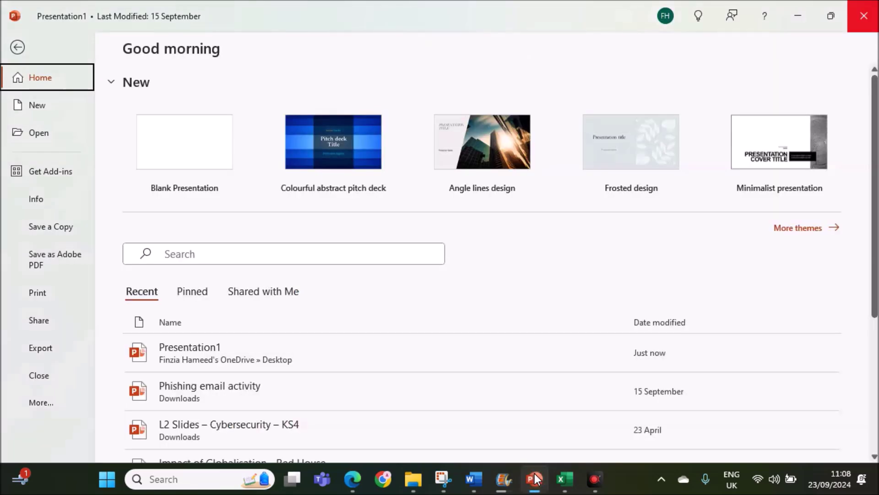
pyautogui.click(158, 147)
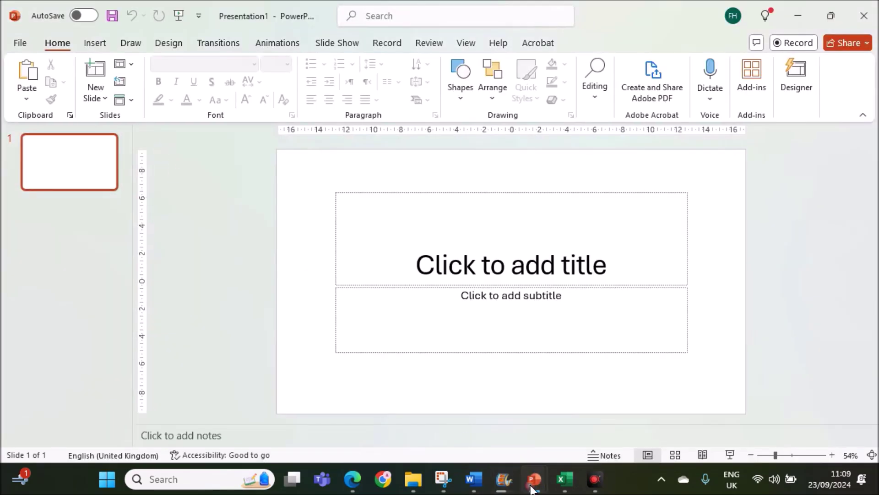
pyautogui.moveTo(534, 479)
pyautogui.click(518, 362)
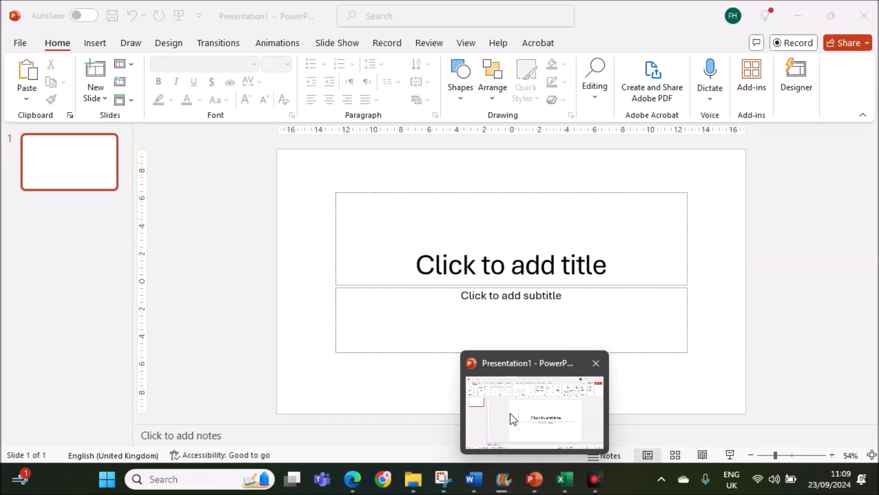
pyautogui.click(513, 410)
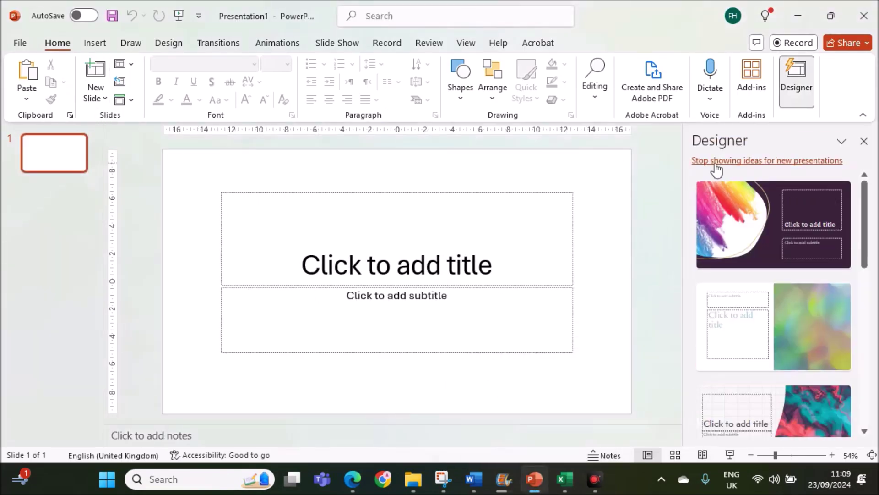
pyautogui.click(864, 141)
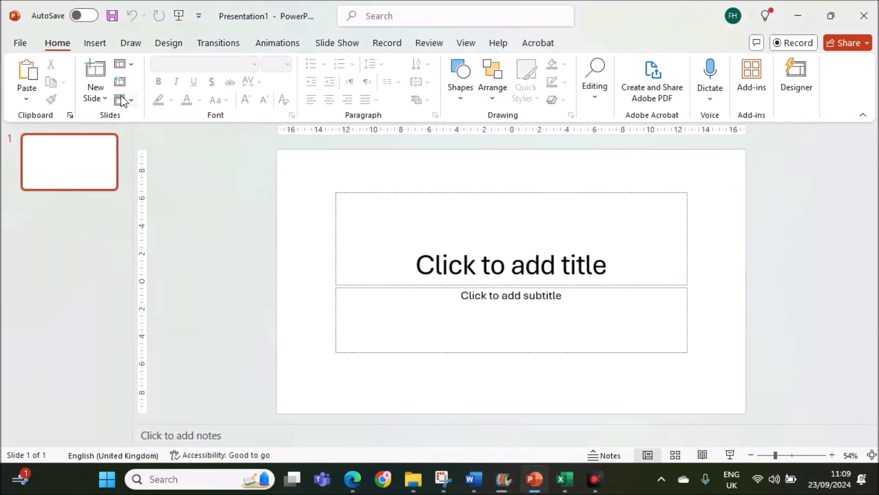
# Insert slides from the c02safety outline in March 2024 P21 and delete the empty first slide.
pyautogui.click(99, 99)
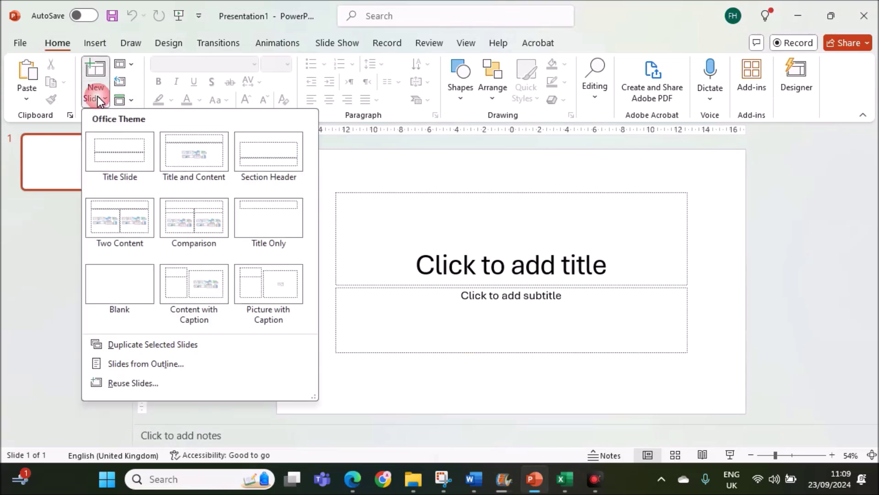
pyautogui.click(134, 363)
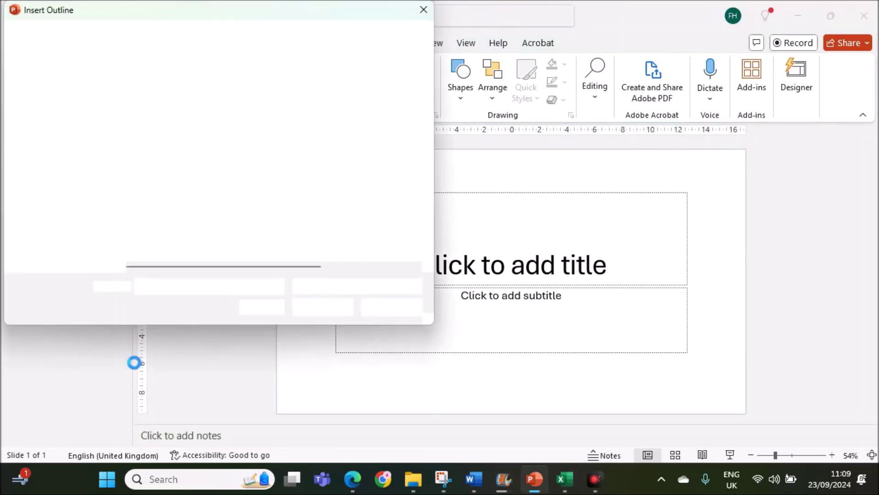
pyautogui.click(77, 155)
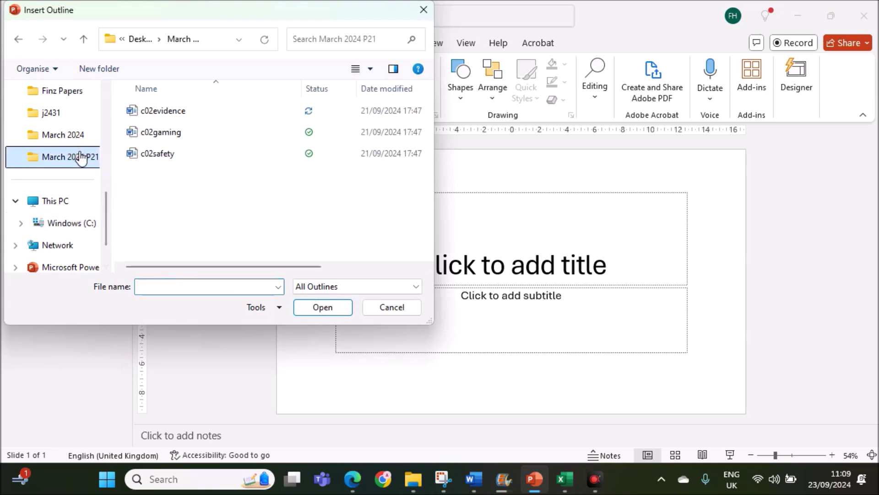
pyautogui.click(174, 154)
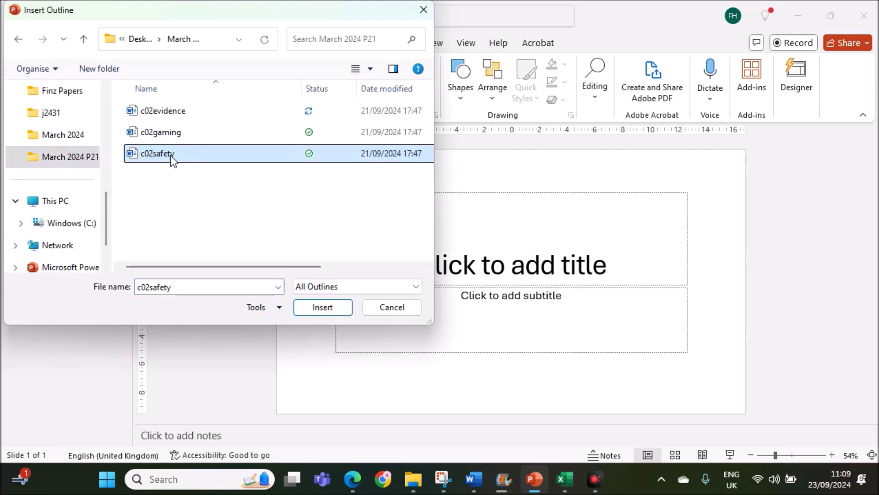
pyautogui.click(310, 307)
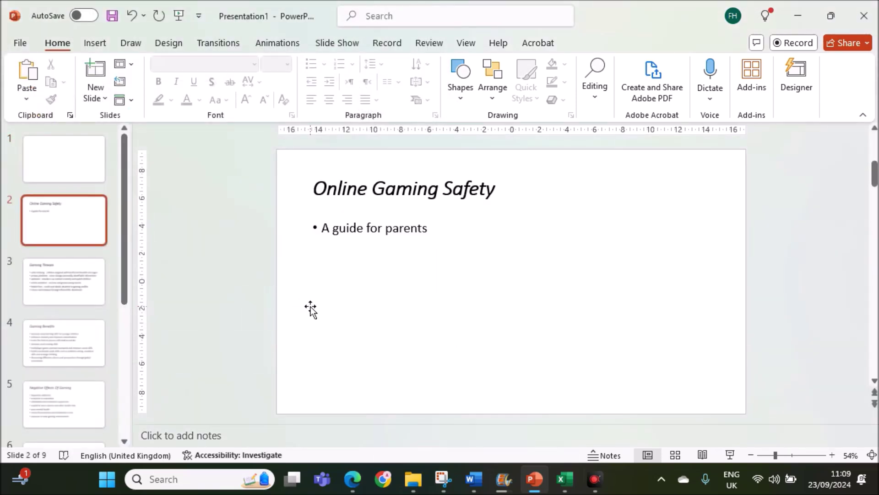
pyautogui.click(62, 167)
pyautogui.press('Delete')
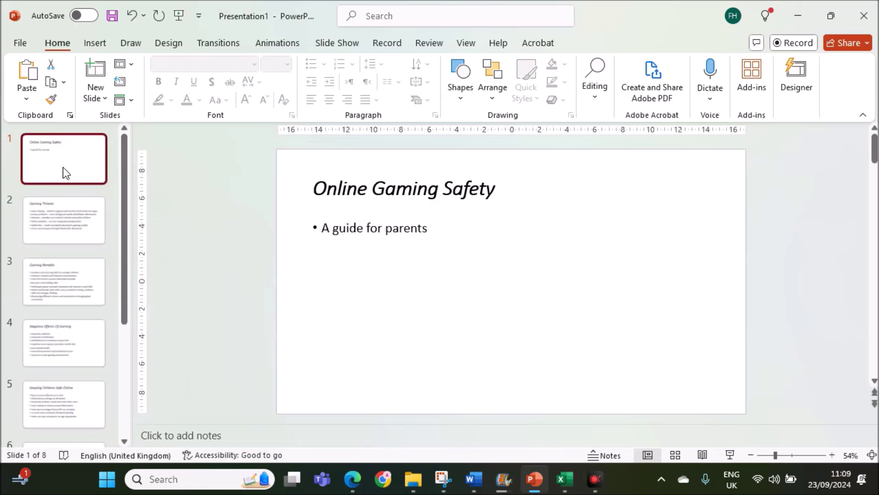
pyautogui.click(351, 479)
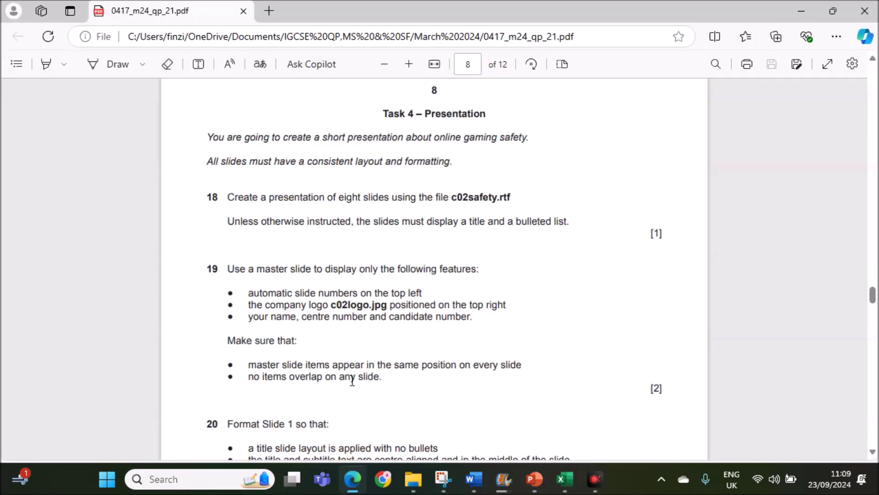
# Read the master slide requirements down to question 21, then switch back to the deck.
pyautogui.scroll(-3, 351, 378)
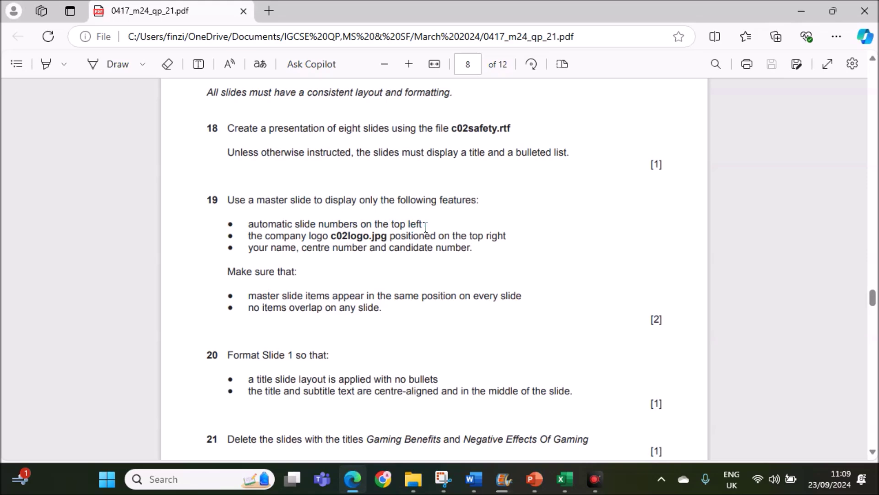
pyautogui.click(533, 477)
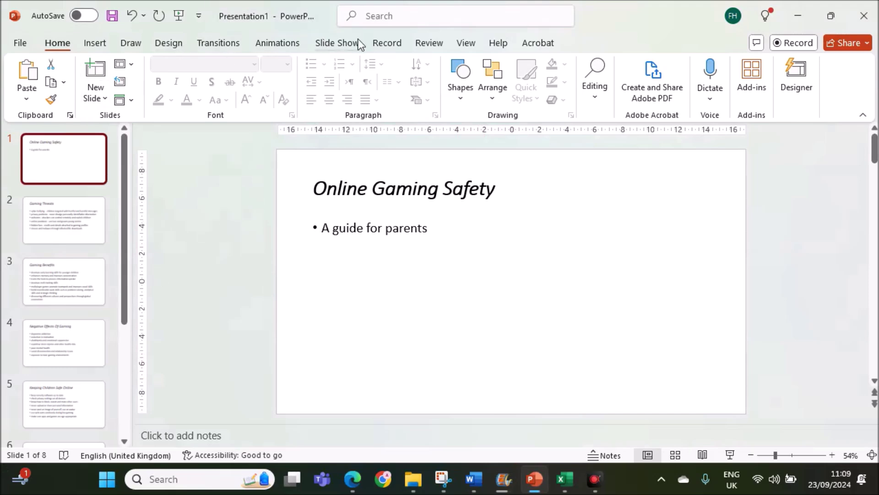
# In Slide Master view, delete the top master's date, footer and slide-number placeholders.
pyautogui.click(461, 43)
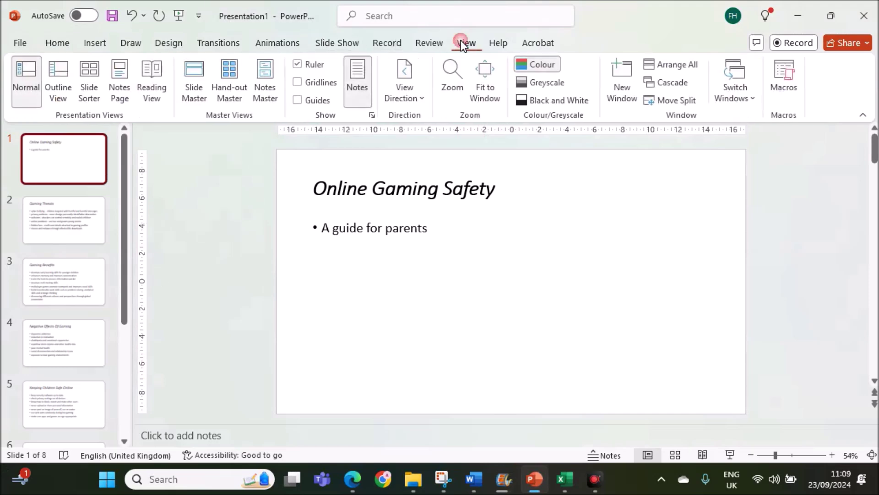
pyautogui.click(187, 98)
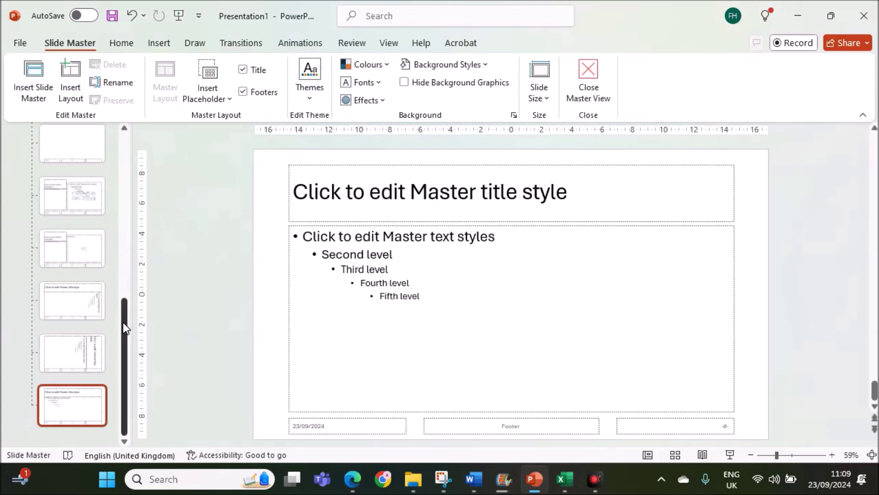
pyautogui.moveTo(123, 322); pyautogui.dragTo(143, 159)
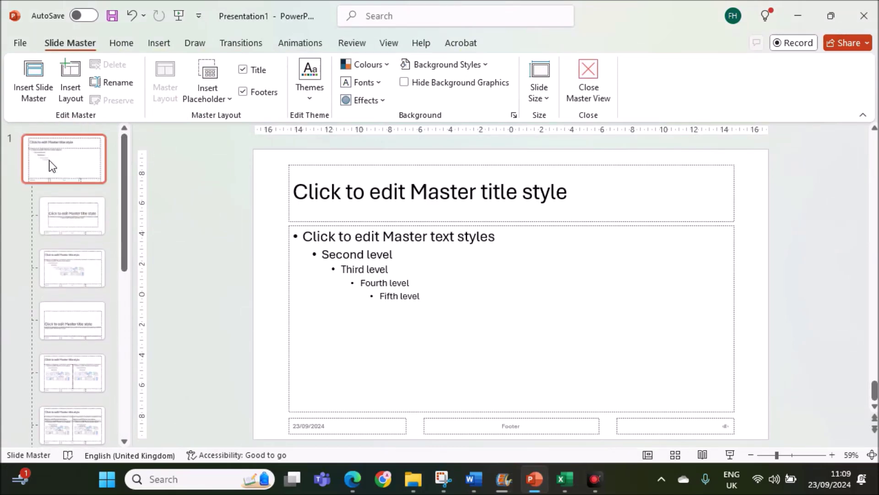
pyautogui.click(48, 161)
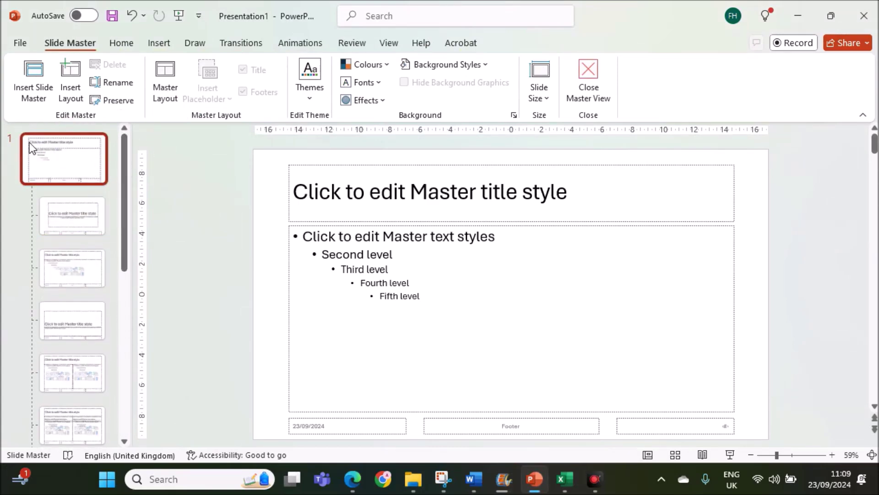
pyautogui.click(389, 430)
pyautogui.press('Delete')
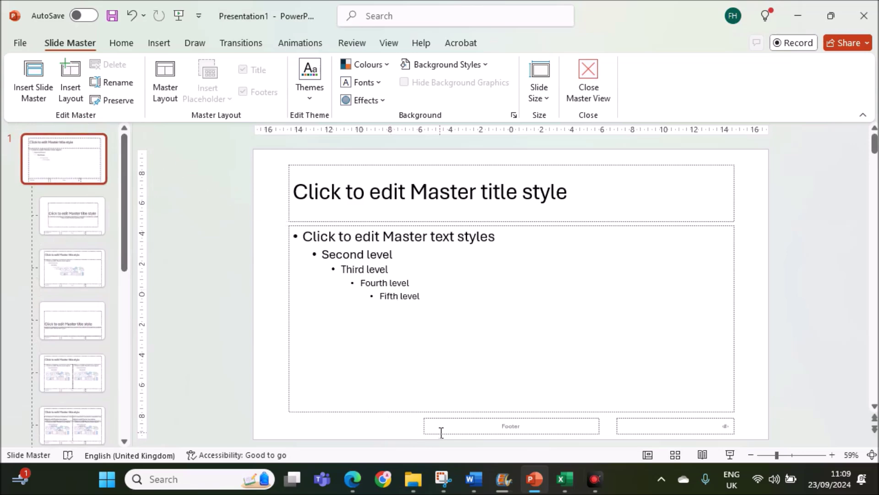
pyautogui.click(449, 433)
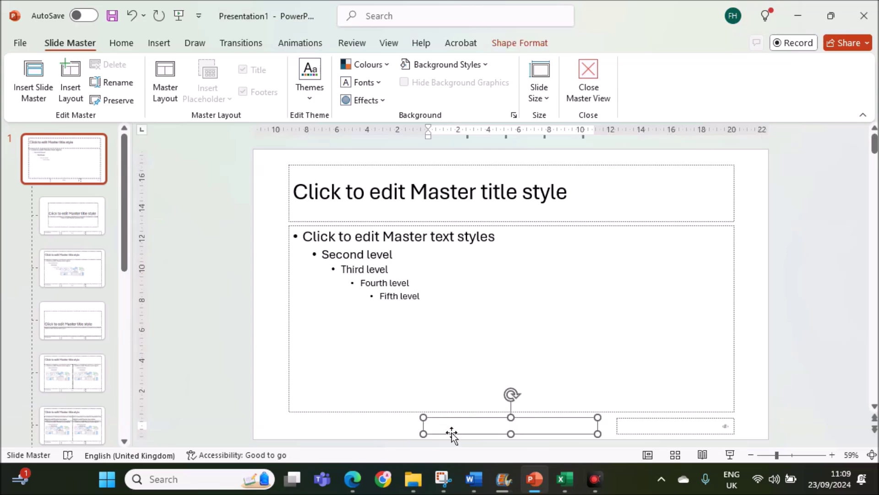
pyautogui.press('Delete')
pyautogui.click(618, 433)
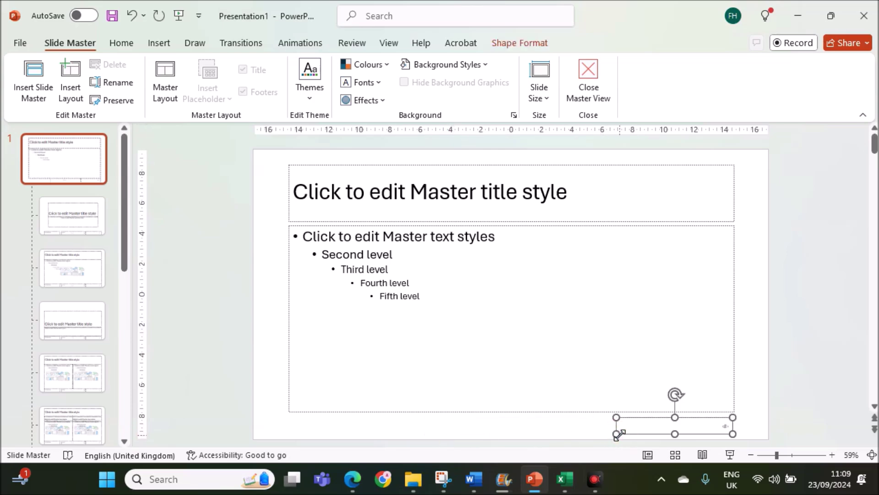
pyautogui.press('Delete')
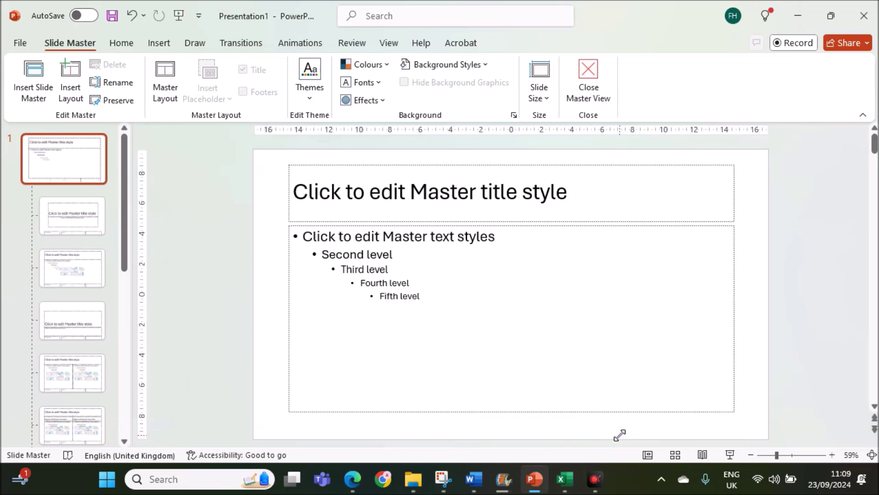
pyautogui.click(357, 472)
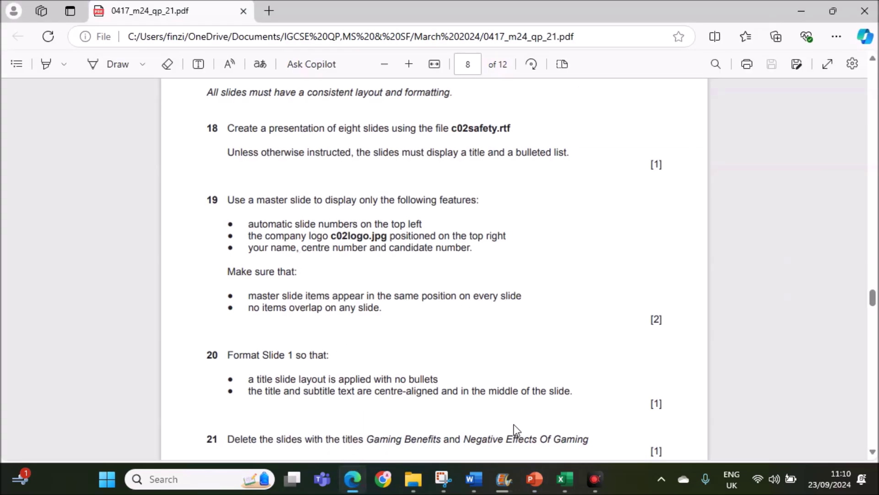
# Draw a small text box at the master's top left and insert an automatic slide number in it.
pyautogui.click(534, 479)
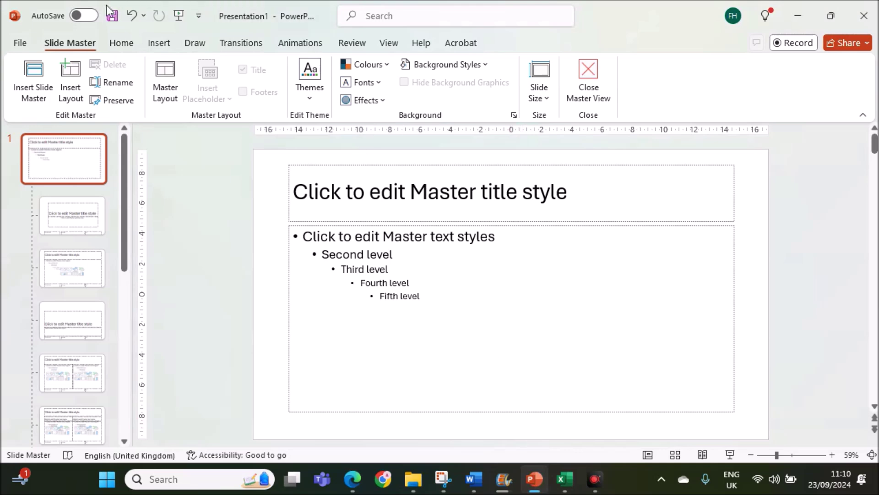
pyautogui.click(160, 43)
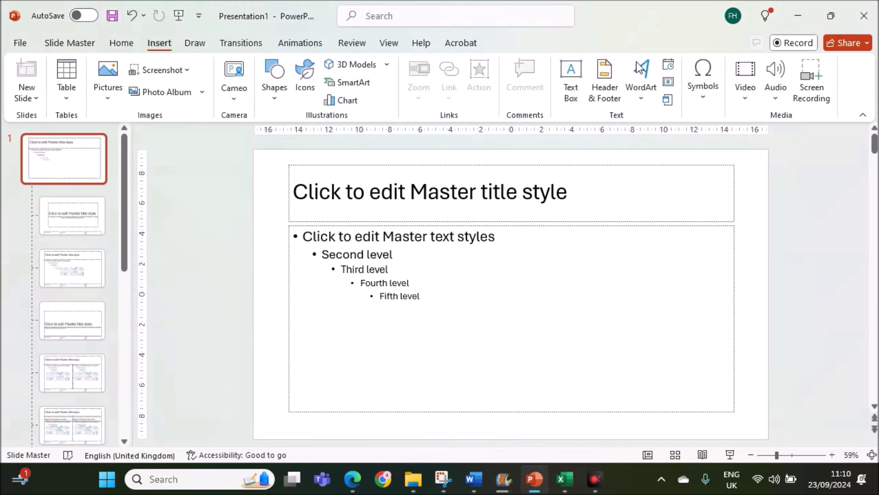
pyautogui.click(573, 69)
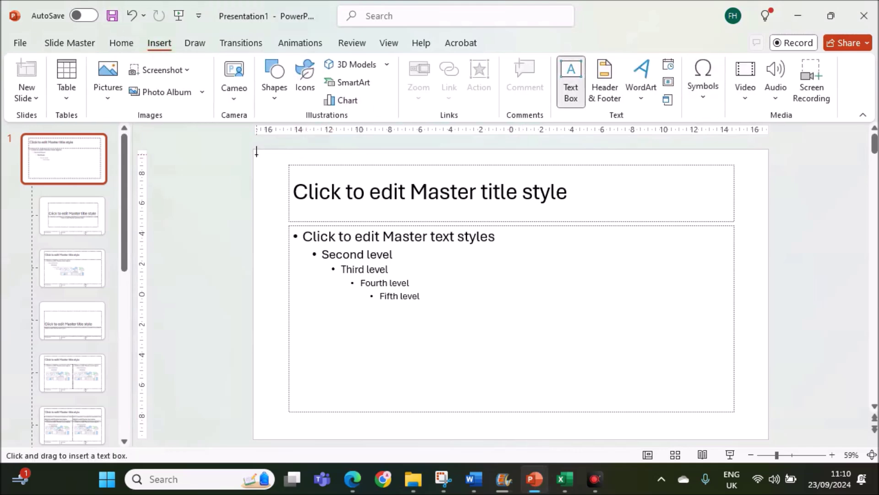
pyautogui.moveTo(256, 151); pyautogui.dragTo(284, 174)
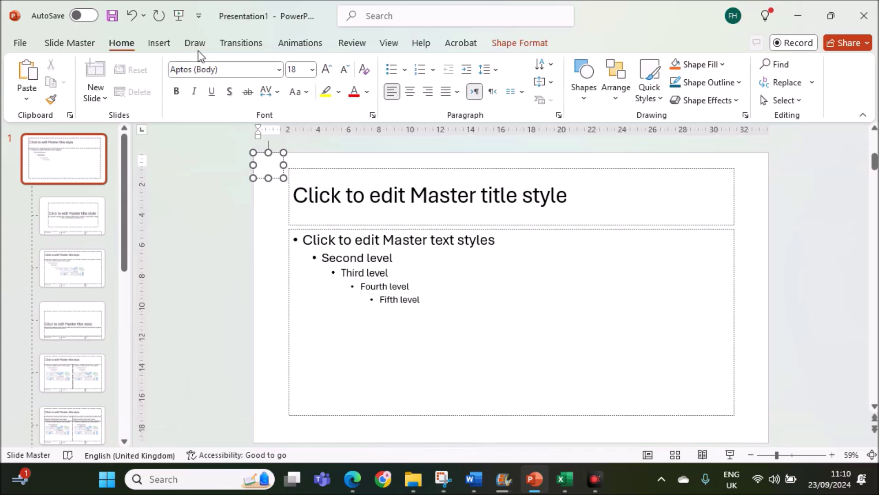
pyautogui.click(160, 42)
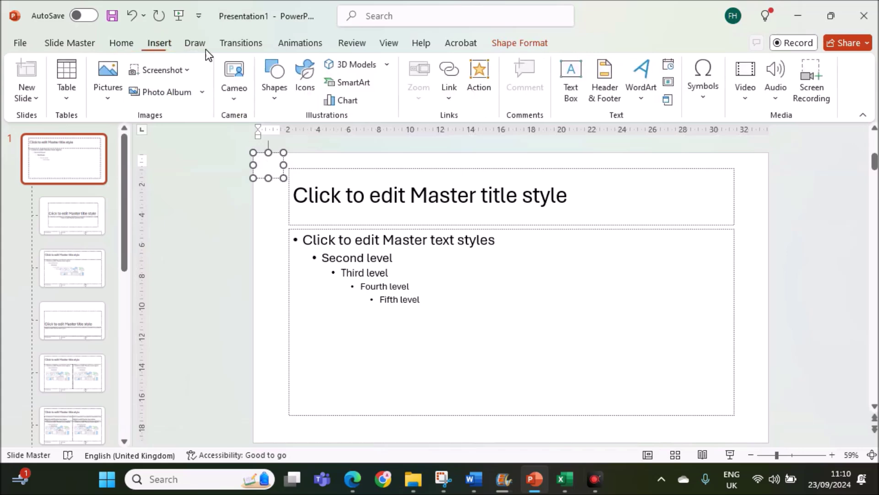
pyautogui.click(670, 83)
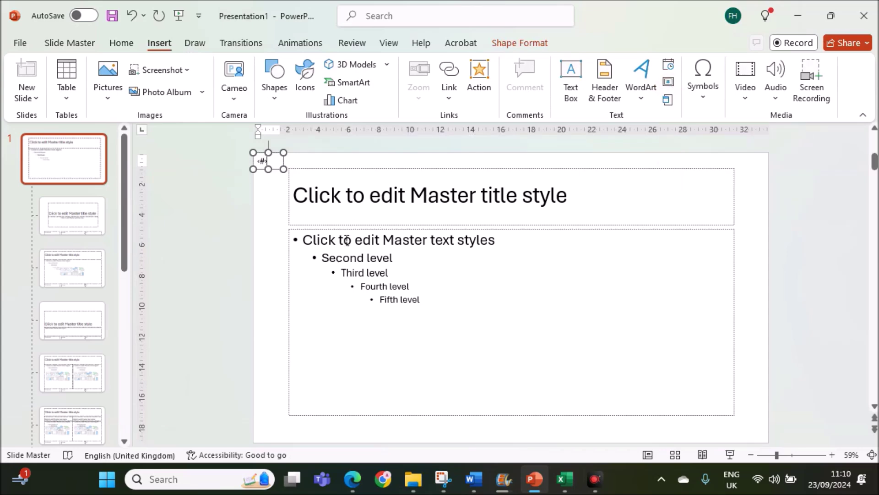
pyautogui.click(353, 479)
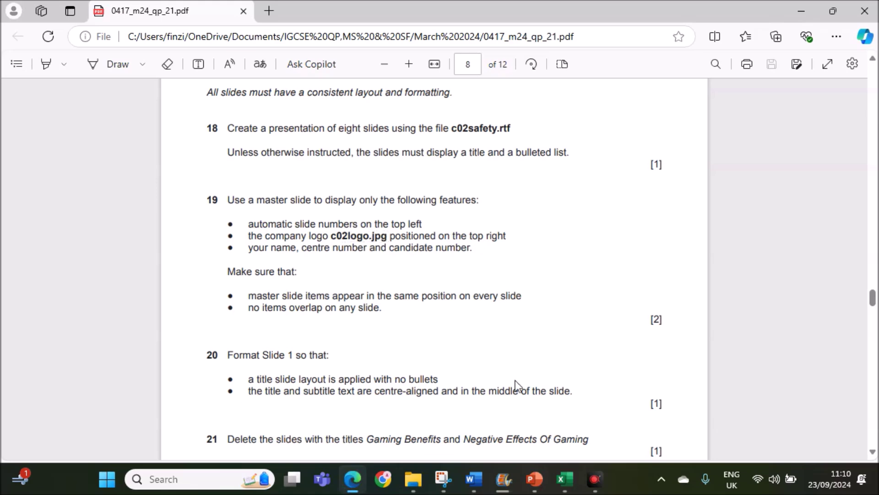
pyautogui.click(533, 478)
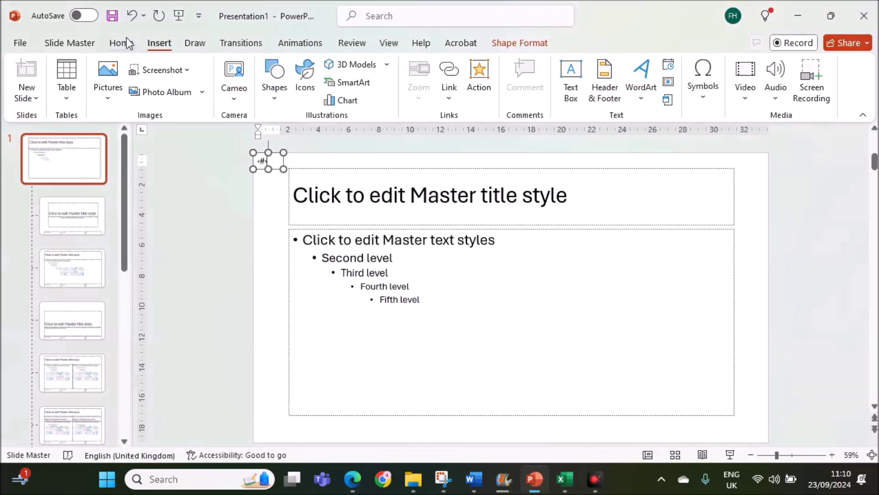
# Insert the c02logo picture from the March 2024 P21 folder onto the slide master.
pyautogui.click(271, 273)
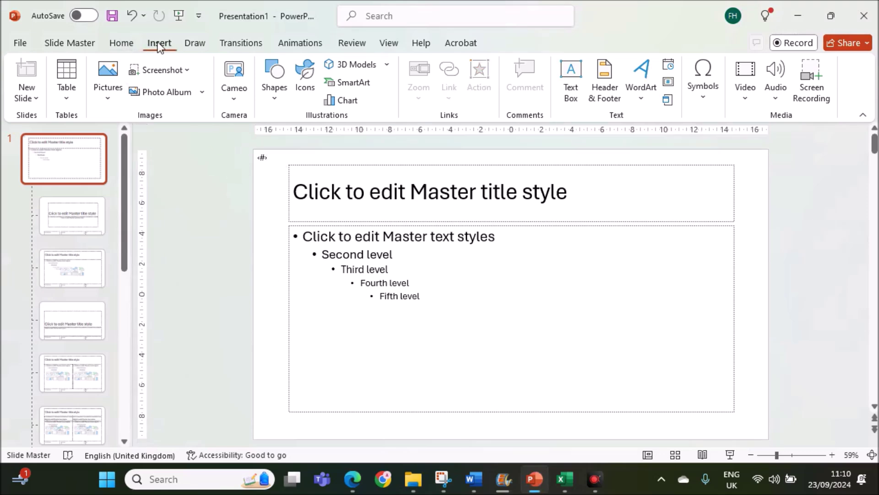
pyautogui.click(107, 80)
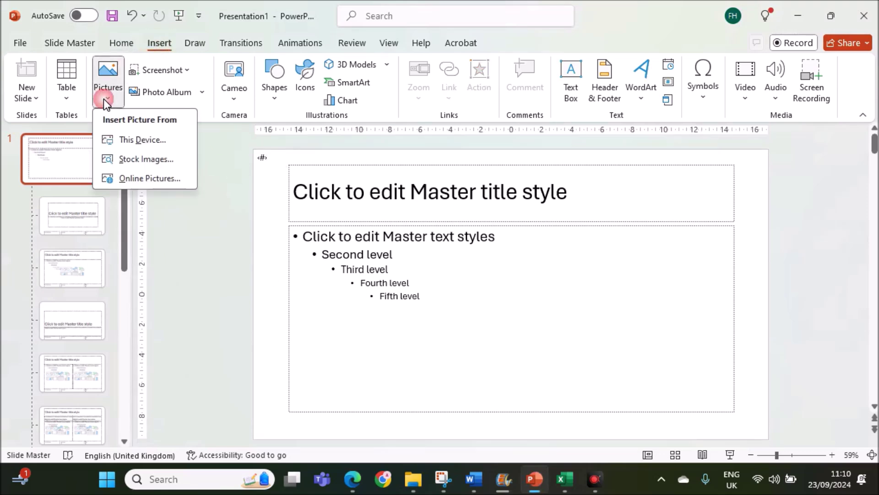
pyautogui.click(142, 144)
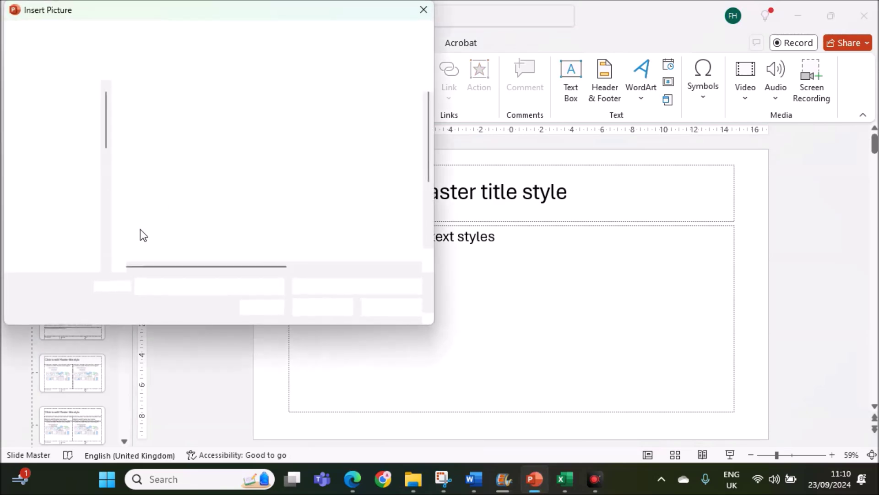
pyautogui.scroll(-3, 78, 222)
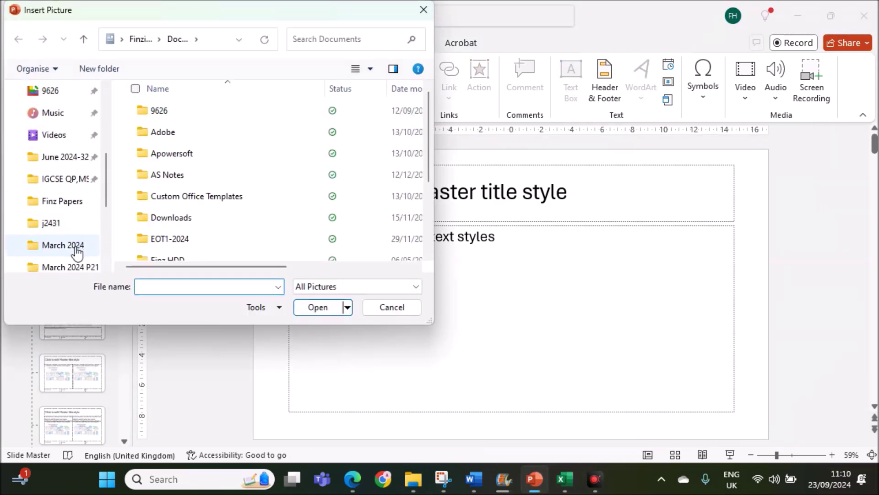
pyautogui.click(74, 268)
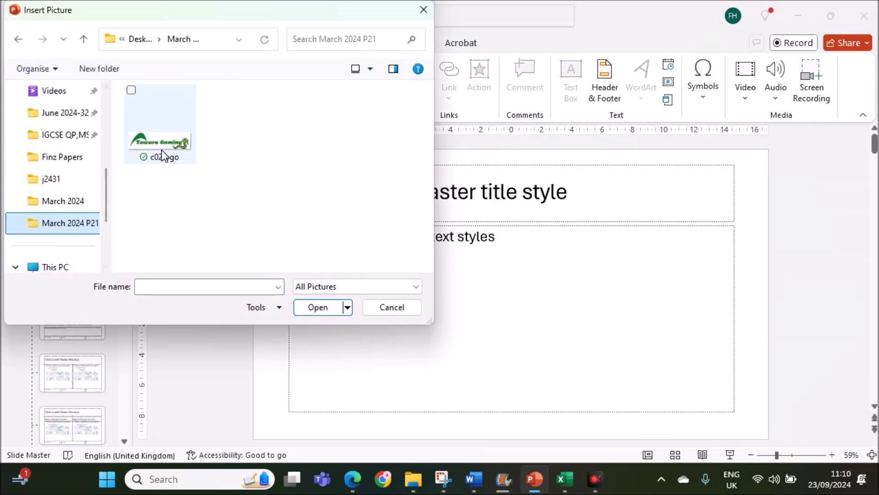
pyautogui.click(161, 150)
pyautogui.click(316, 306)
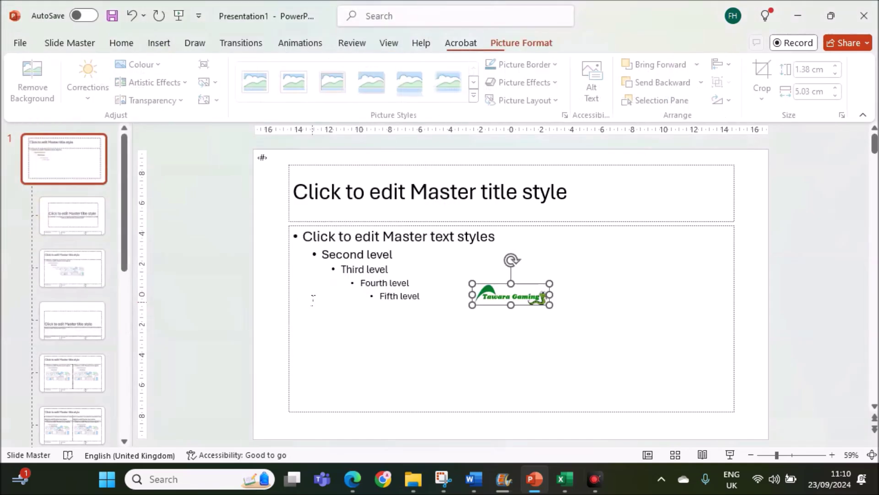
# Move the Tawara Gaming logo to the top right and narrow the title box to clear it.
pyautogui.moveTo(494, 287); pyautogui.dragTo(709, 154)
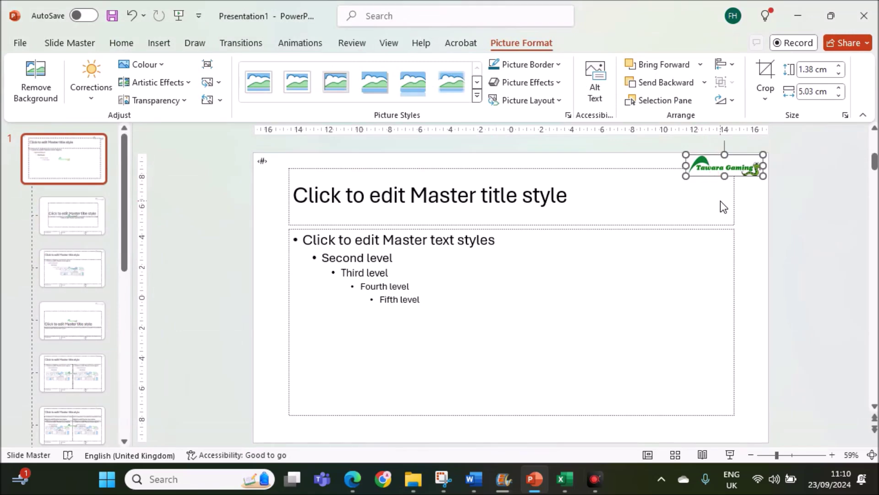
pyautogui.click(733, 202)
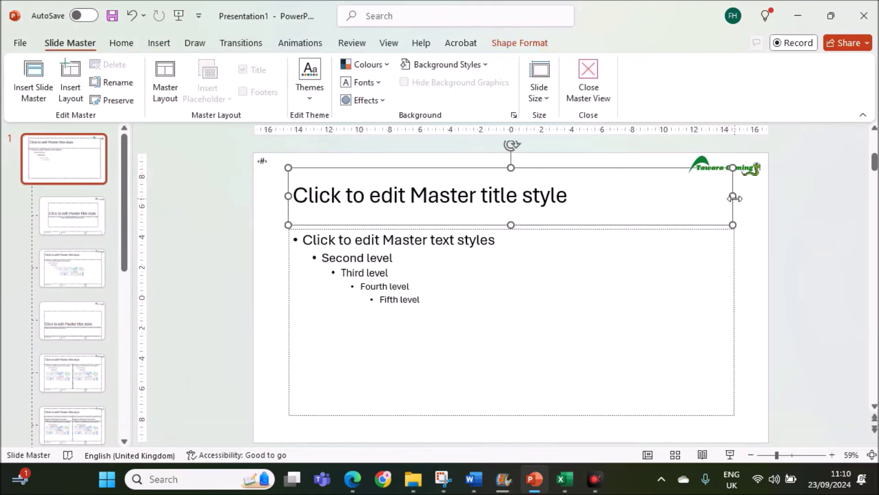
pyautogui.moveTo(733, 196); pyautogui.dragTo(666, 181)
pyautogui.click(716, 169)
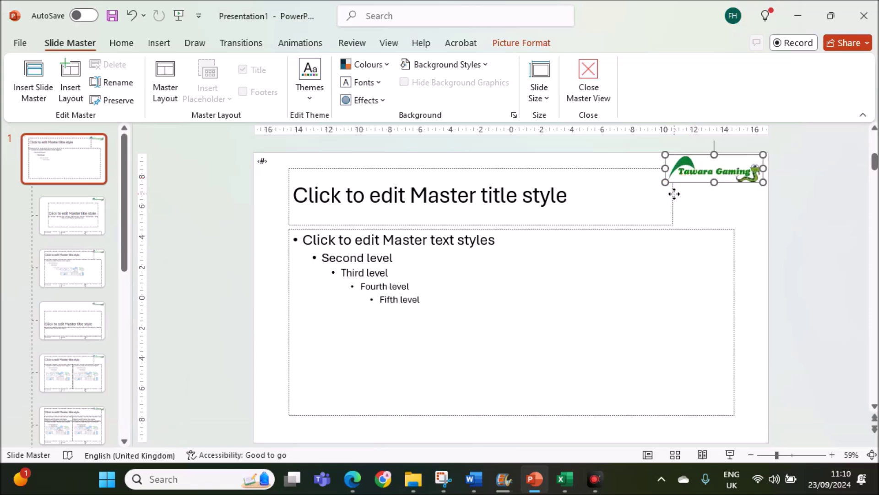
pyautogui.click(674, 194)
# Drag the title placeholder's right edge further left, leaving a clear gap before the logo.
pyautogui.moveTo(670, 195); pyautogui.dragTo(663, 197)
pyautogui.click(748, 229)
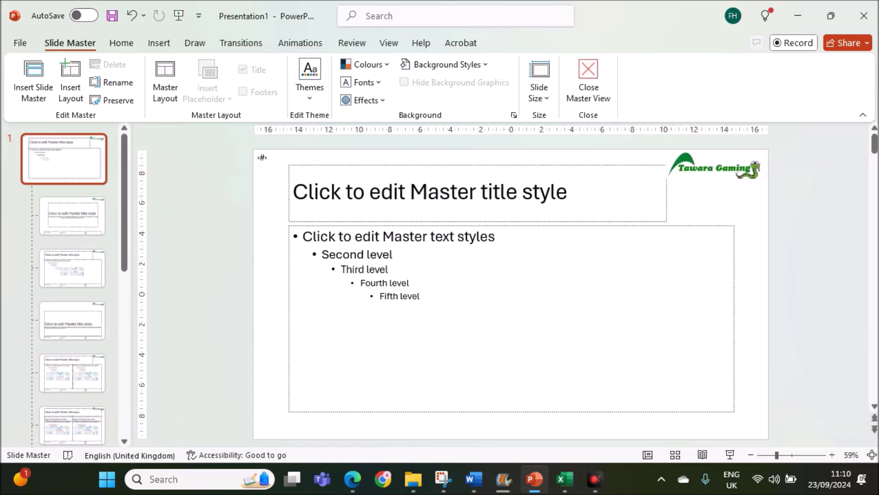
pyautogui.click(653, 196)
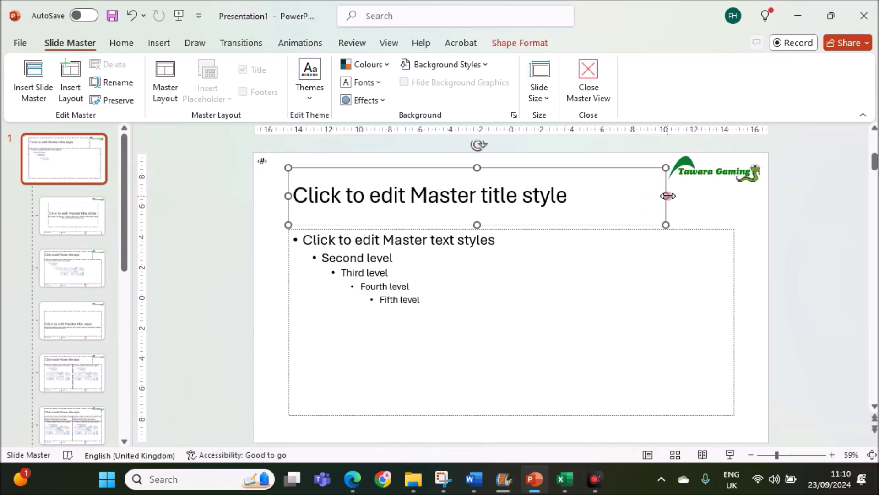
pyautogui.moveTo(667, 195); pyautogui.dragTo(659, 195)
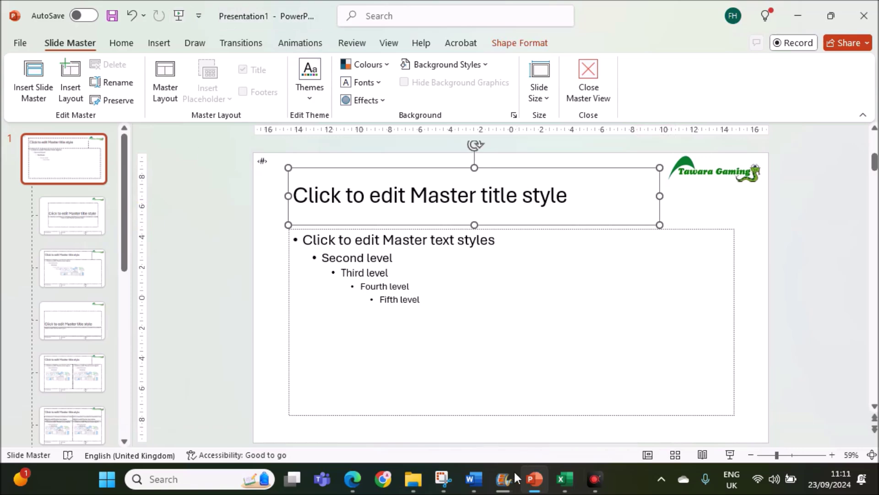
# Highlight the name and candidate number requirement in the exam PDF, then return to PowerPoint.
pyautogui.click(361, 485)
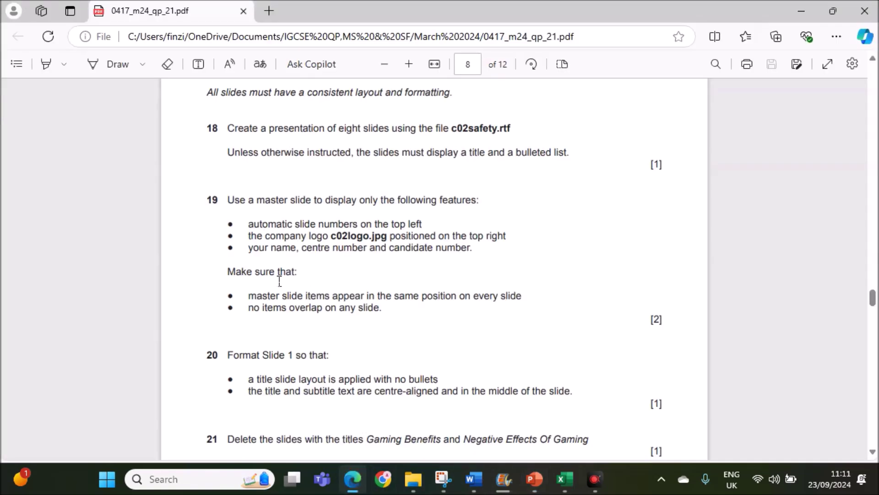
pyautogui.moveTo(256, 250); pyautogui.dragTo(480, 253)
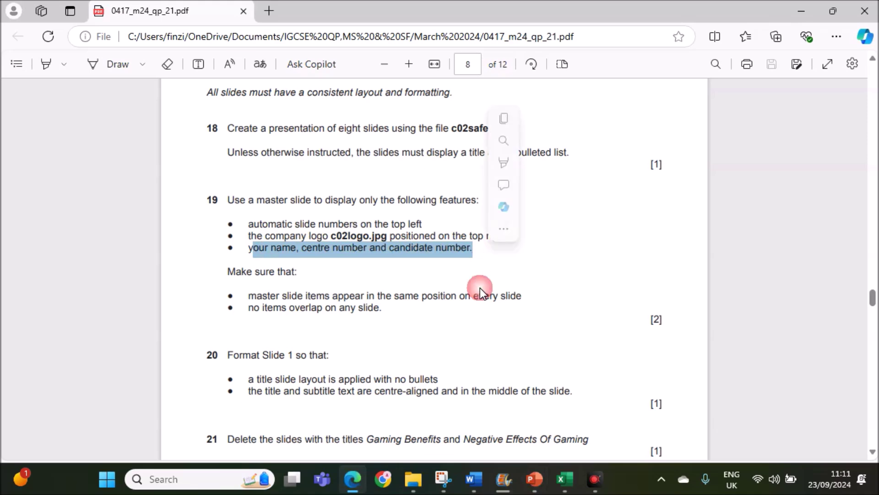
pyautogui.click(537, 481)
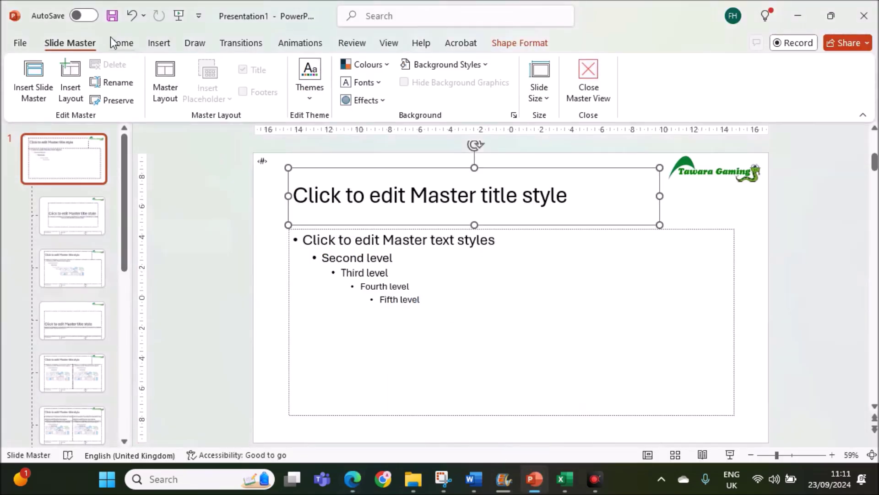
pyautogui.click(158, 42)
# Draw a bottom-left text box on the master and type the name, centre number and candidate number.
pyautogui.click(571, 76)
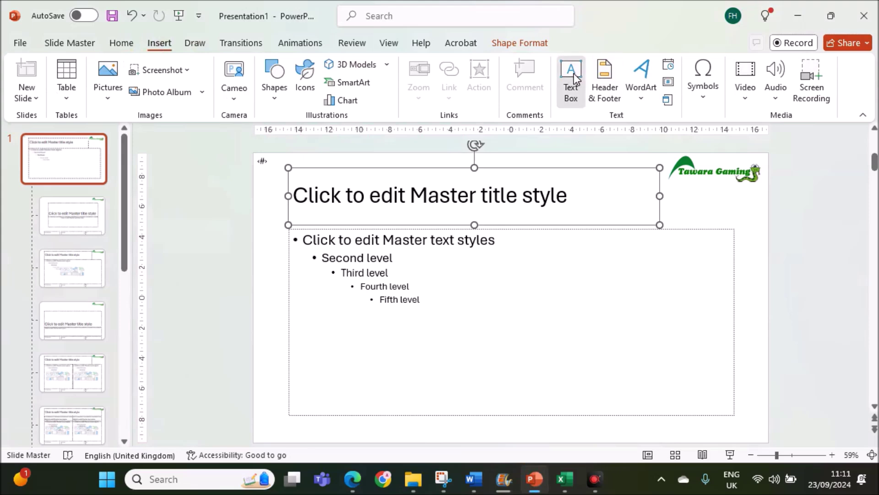
pyautogui.moveTo(261, 422); pyautogui.dragTo(378, 436)
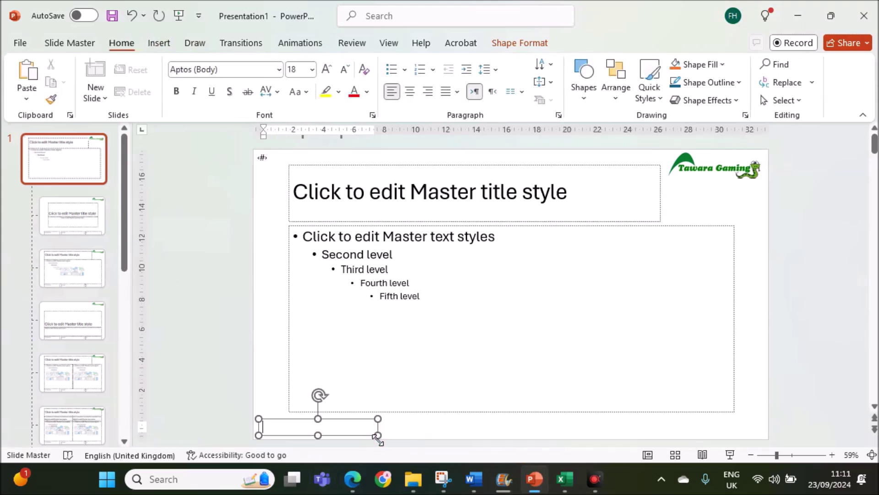
pyautogui.write('Name,ZZ123,1234')
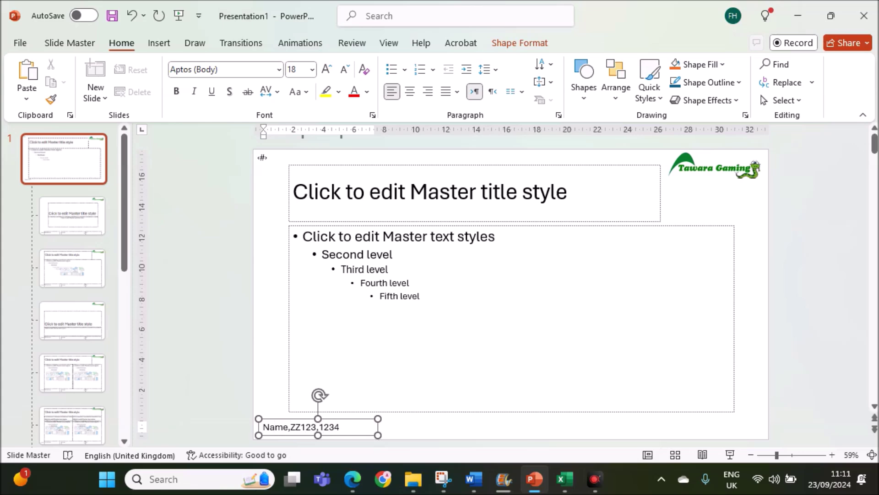
pyautogui.click(764, 376)
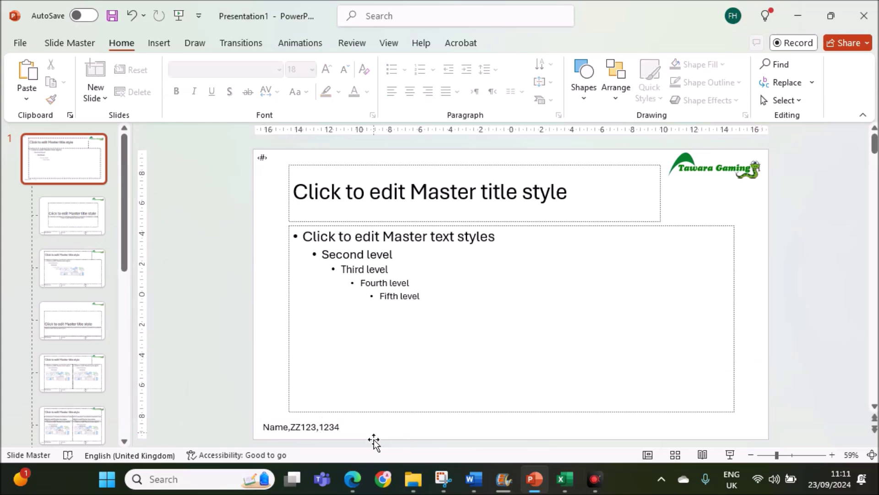
pyautogui.click(354, 481)
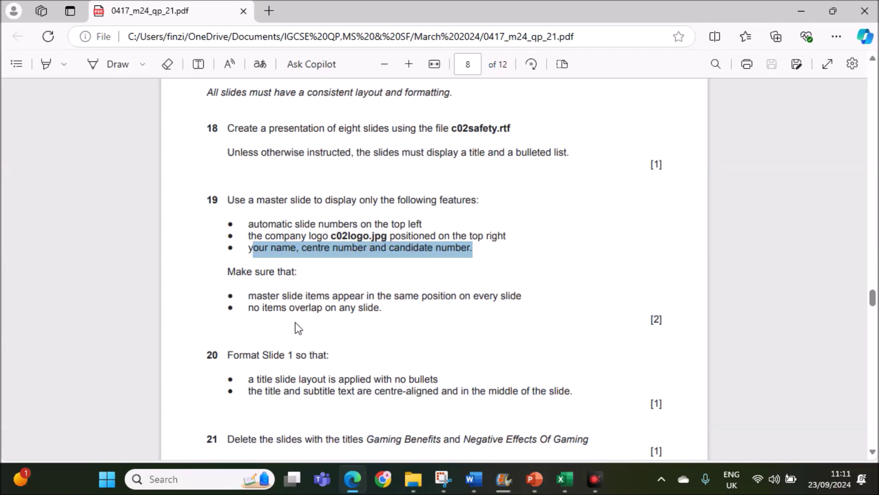
pyautogui.click(534, 479)
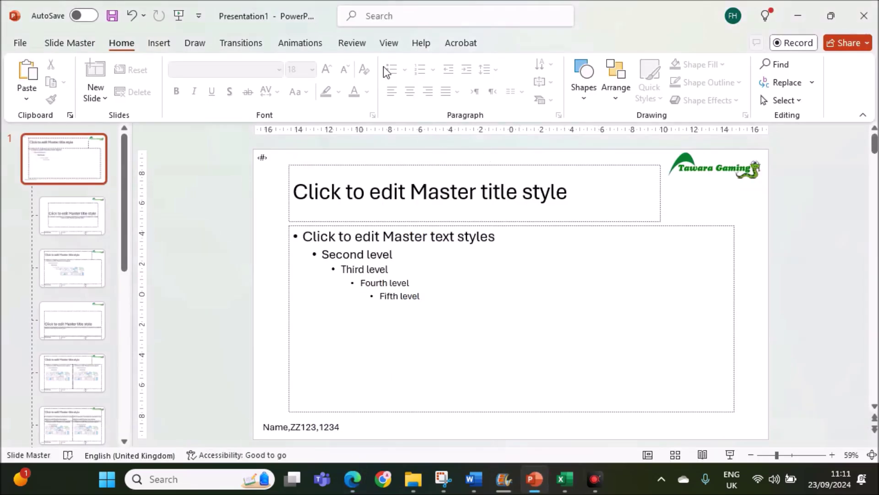
# Return from Master View to Normal view, then scroll the exam PDF to question 20.
pyautogui.click(388, 45)
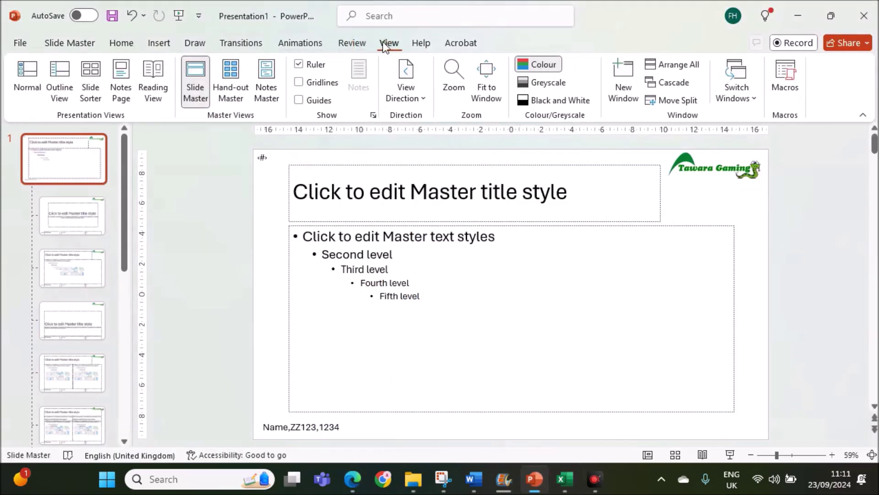
pyautogui.click(26, 75)
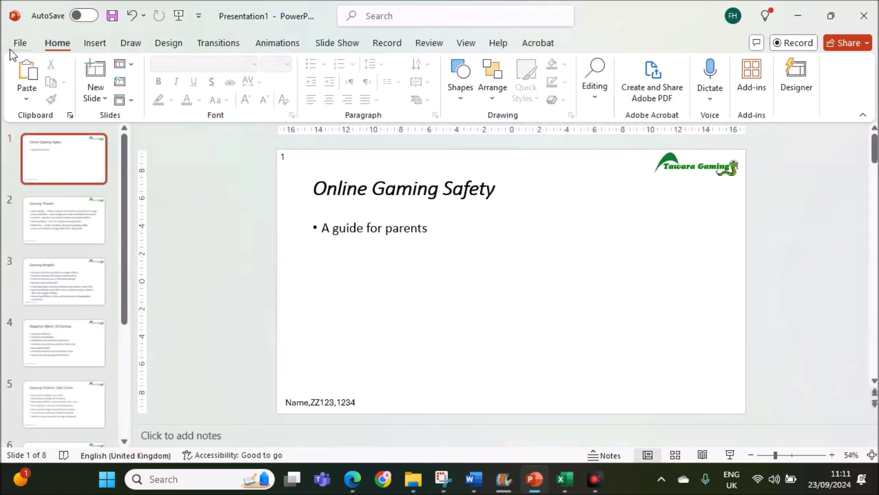
pyautogui.click(360, 475)
pyautogui.scroll(-4, 325, 329)
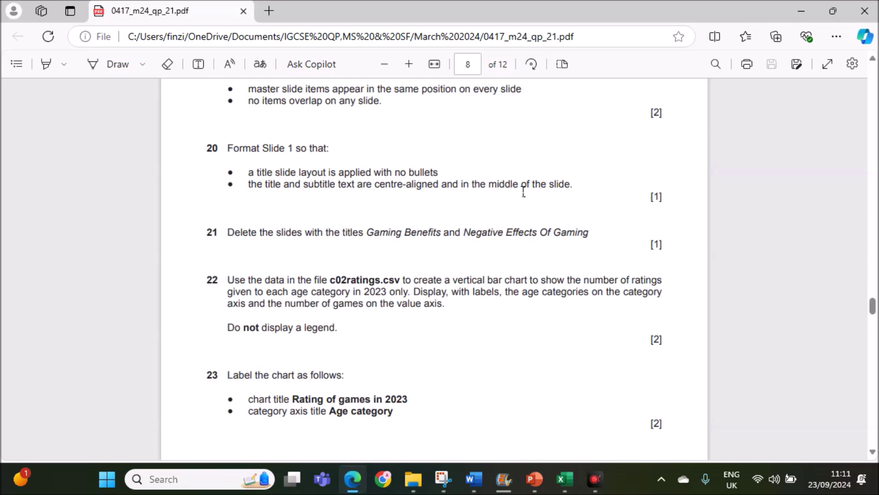
# Apply the Title Slide layout to slide 1, Online Gaming Safety, and dismiss the design suggestions.
pyautogui.click(534, 472)
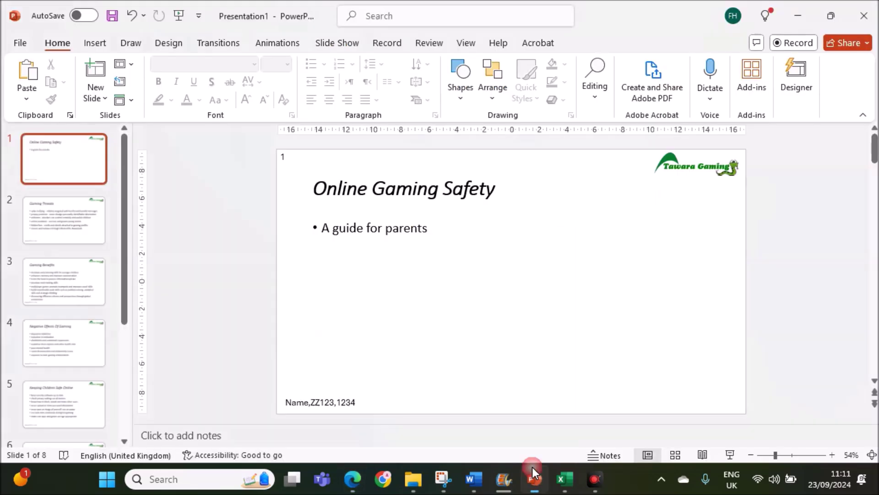
pyautogui.click(71, 157)
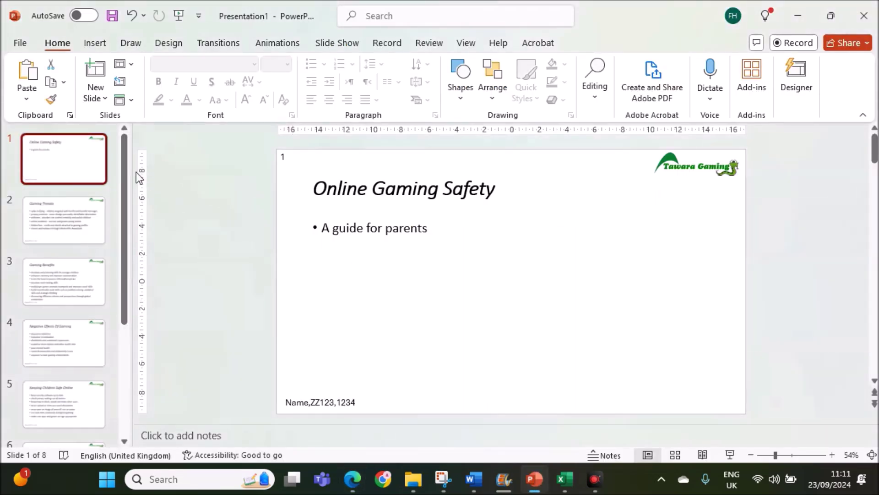
pyautogui.rightClick(83, 165)
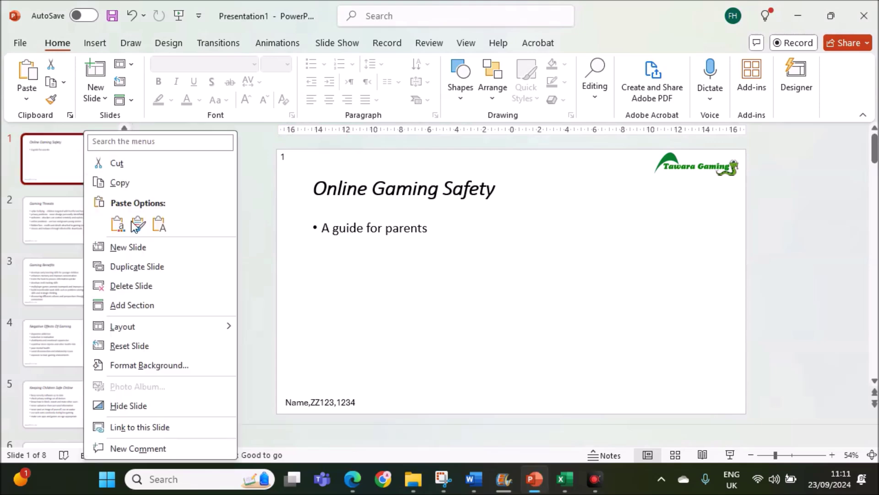
pyautogui.click(175, 328)
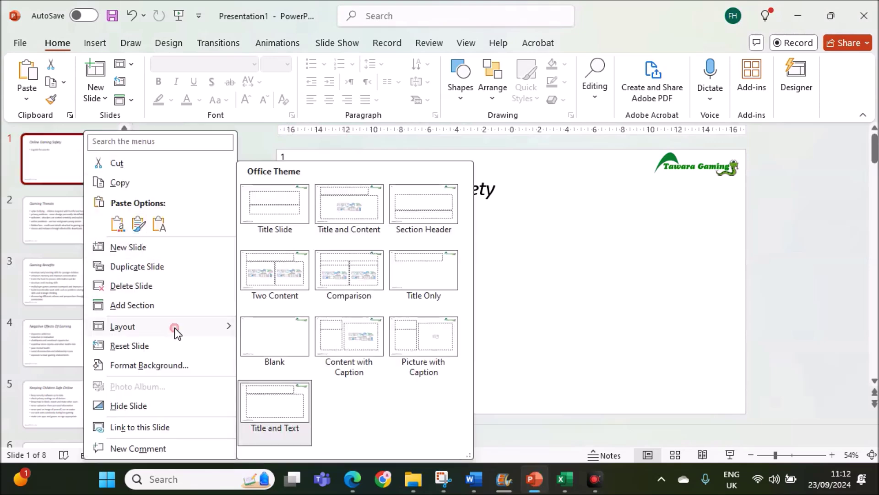
pyautogui.click(278, 218)
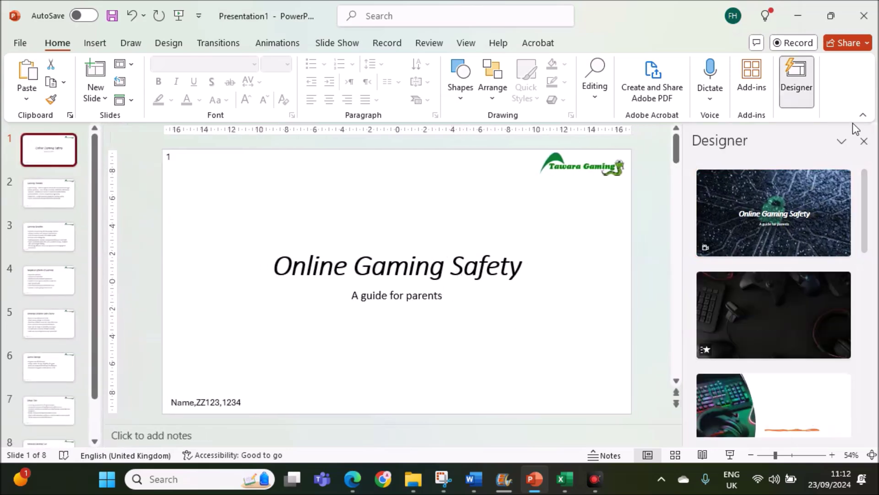
pyautogui.click(863, 142)
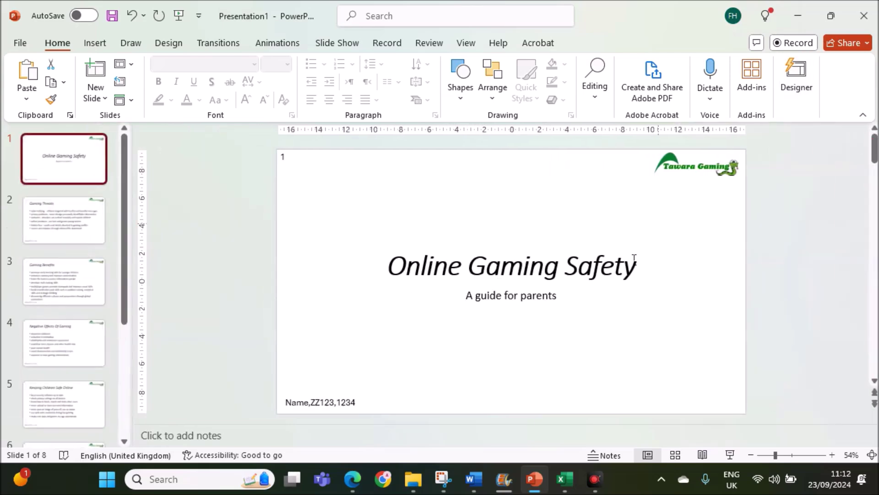
pyautogui.click(353, 479)
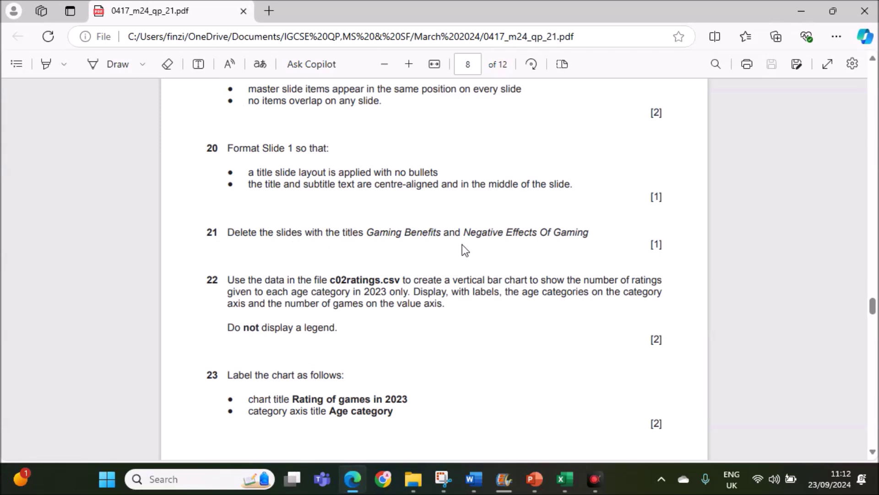
# Review slide 2 and the Gaming Benefits and Negative Effects Of Gaming slides against the exam paper.
pyautogui.click(534, 479)
pyautogui.click(65, 219)
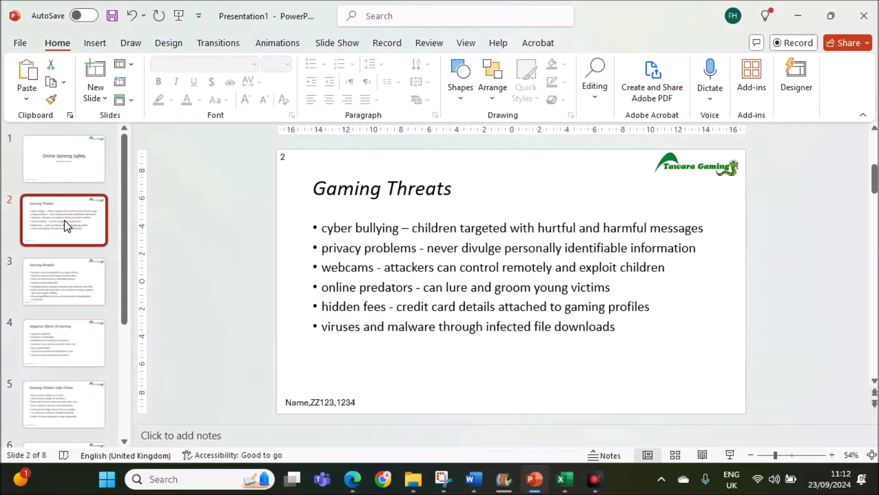
pyautogui.click(64, 288)
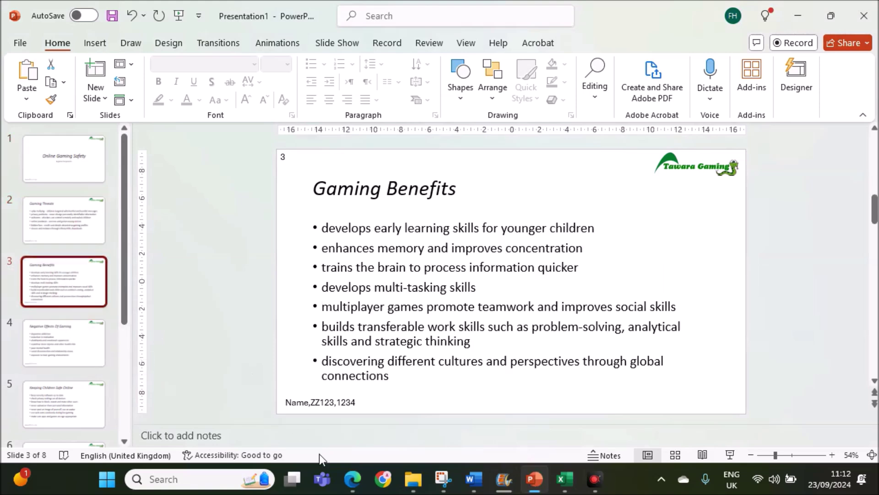
pyautogui.click(352, 478)
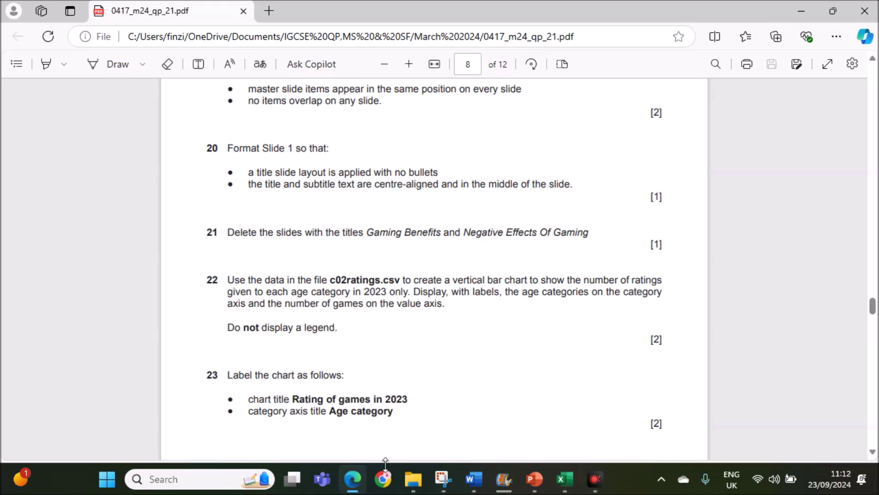
pyautogui.click(533, 479)
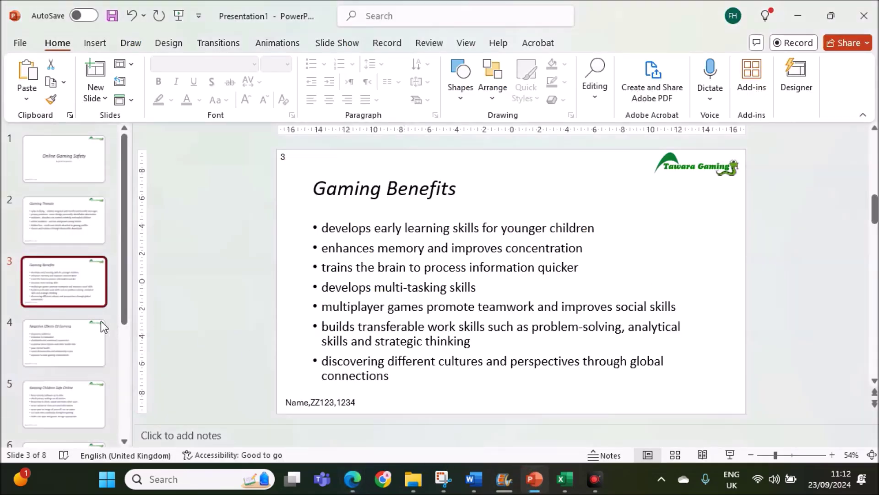
pyautogui.click(64, 340)
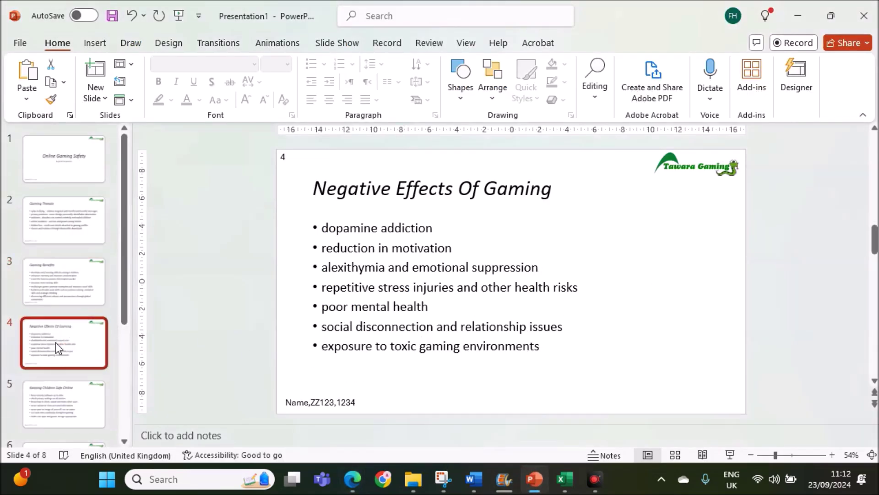
# Delete the Gaming Benefits slide and bring the exam paper back to the front.
pyautogui.click(59, 281)
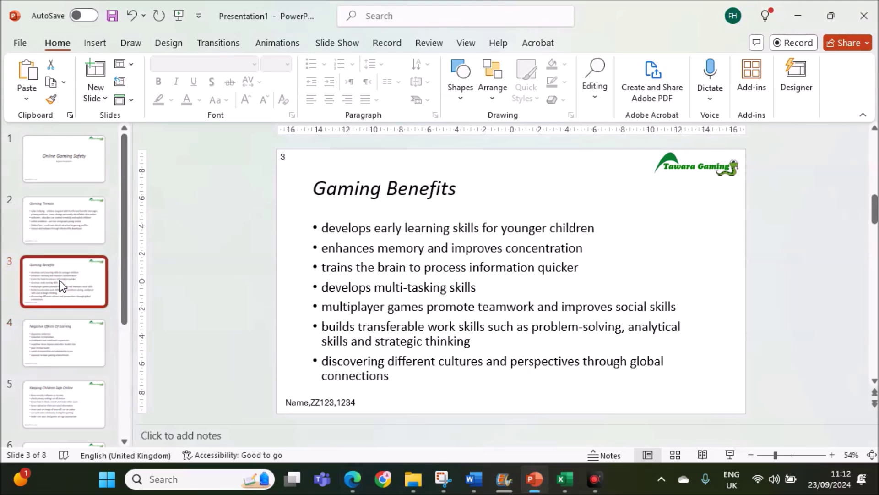
pyautogui.press('Delete')
pyautogui.press('Delete')
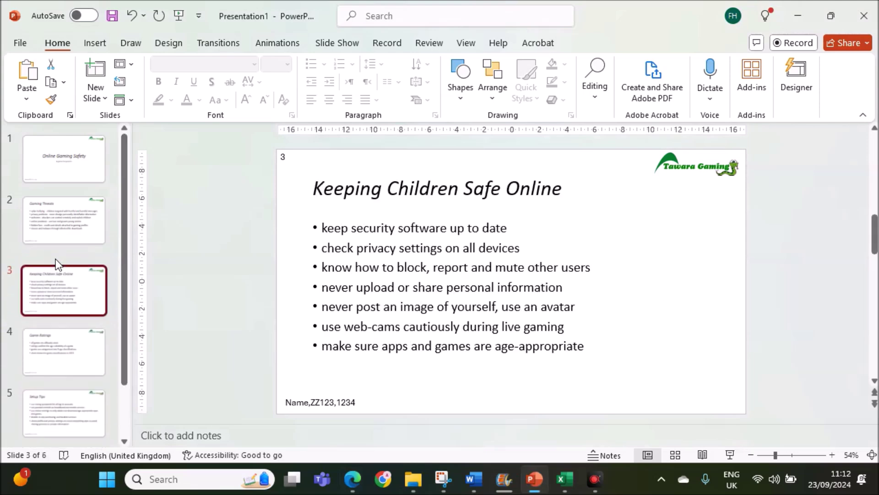
pyautogui.scroll(-1, 79, 354)
pyautogui.scroll(1, 79, 360)
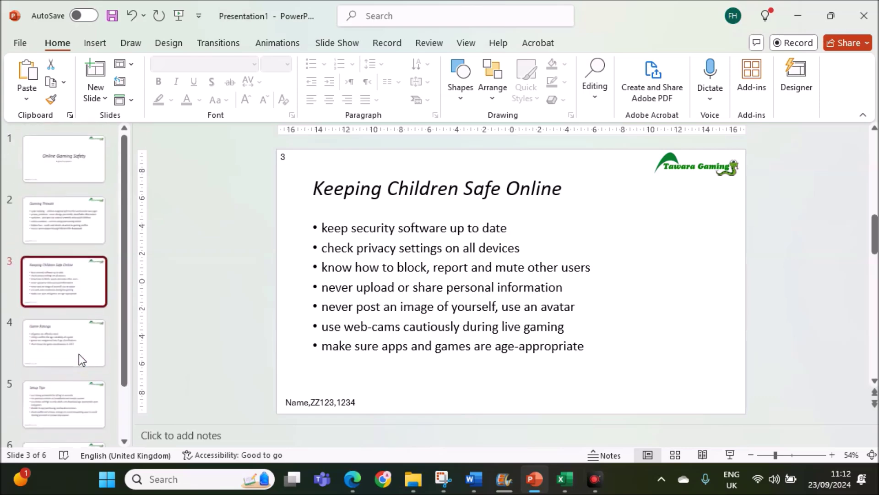
pyautogui.click(365, 487)
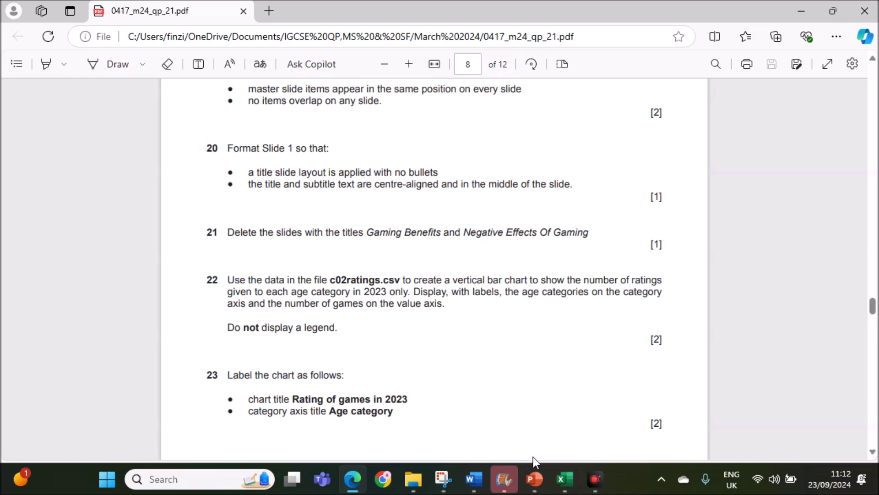
# Autofit every column of the c02ratings worksheet to its contents.
pyautogui.moveTo(557, 462)
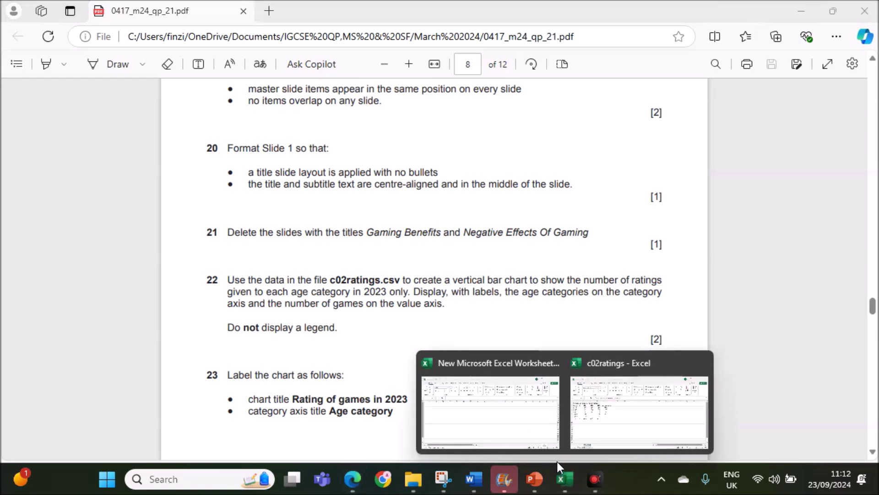
pyautogui.click(588, 427)
pyautogui.click(373, 308)
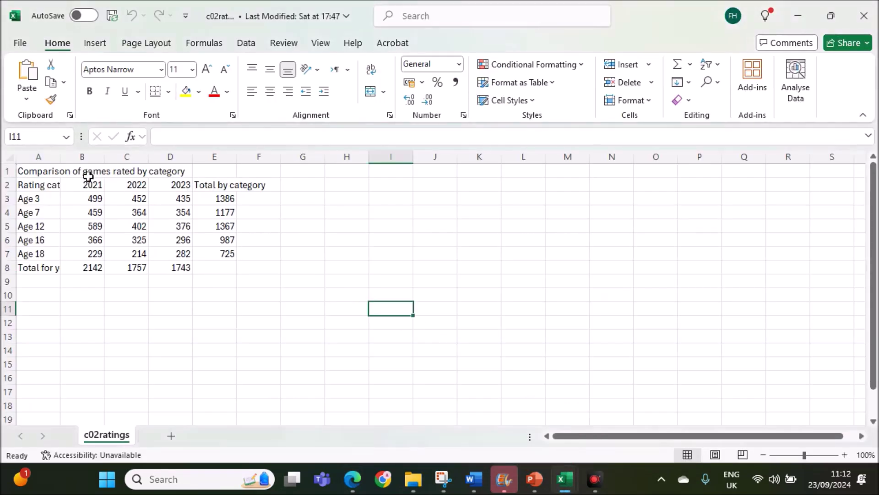
pyautogui.click(11, 152)
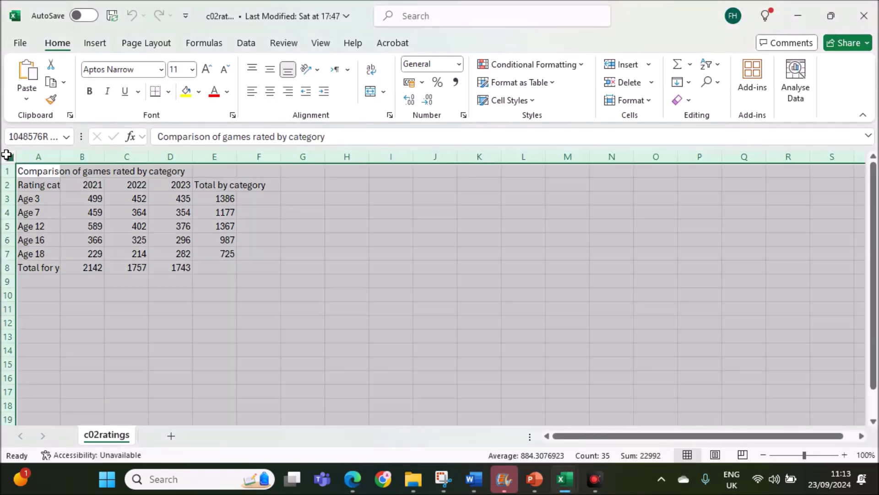
pyautogui.doubleClick(60, 157)
pyautogui.click(202, 299)
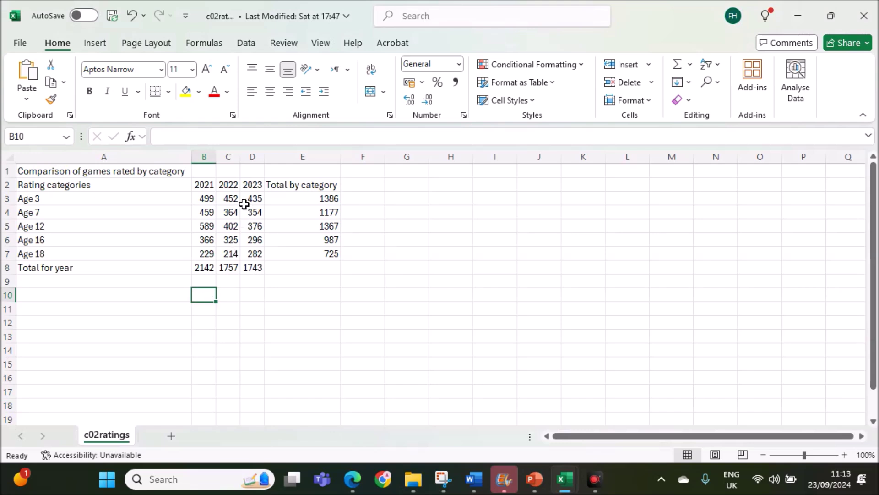
# Select the Age 3–Age 18 categories plus the 2023 figures and pick a column chart type.
pyautogui.moveTo(72, 199); pyautogui.dragTo(78, 250)
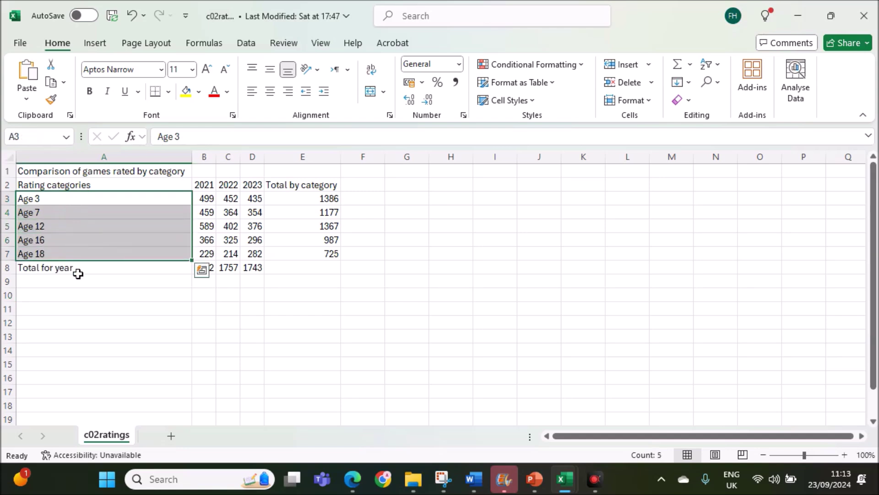
pyautogui.hotkey('ctrl', 'q')
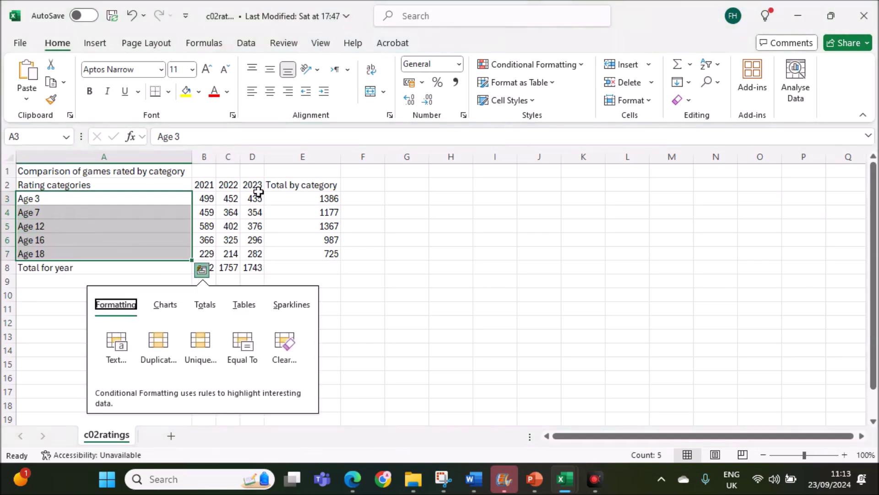
pyautogui.moveTo(255, 198); pyautogui.dragTo(258, 251)
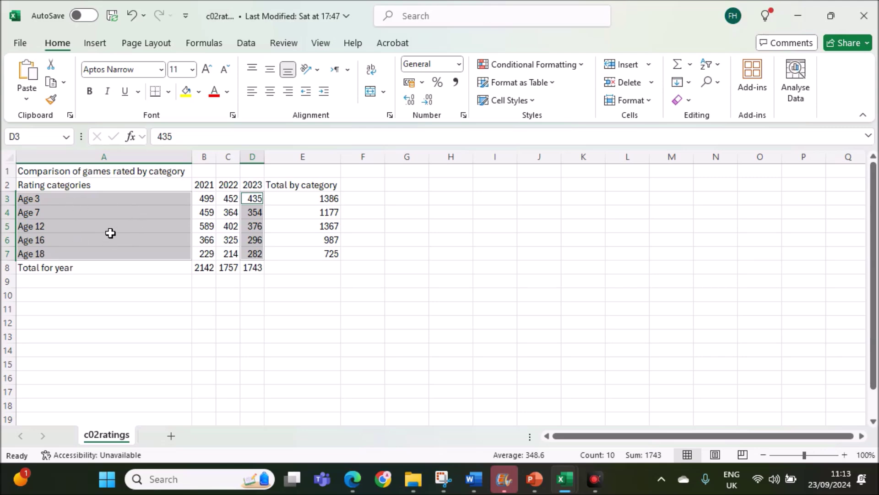
pyautogui.click(95, 44)
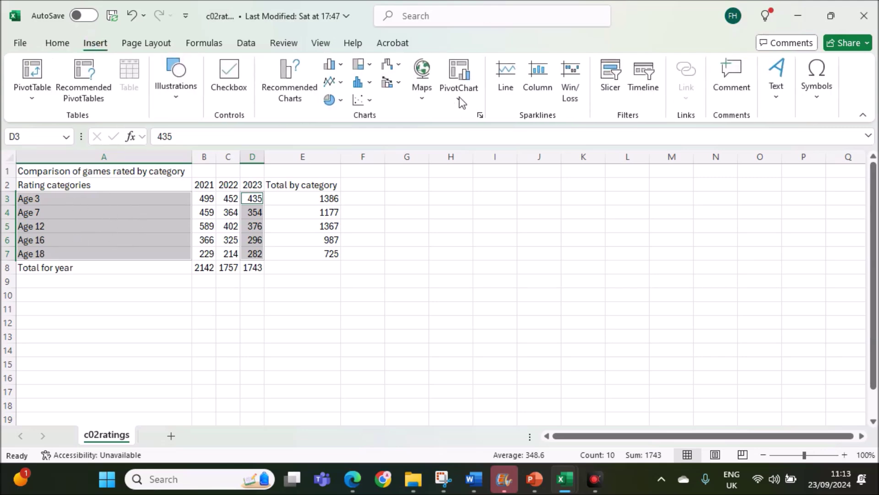
pyautogui.click(334, 65)
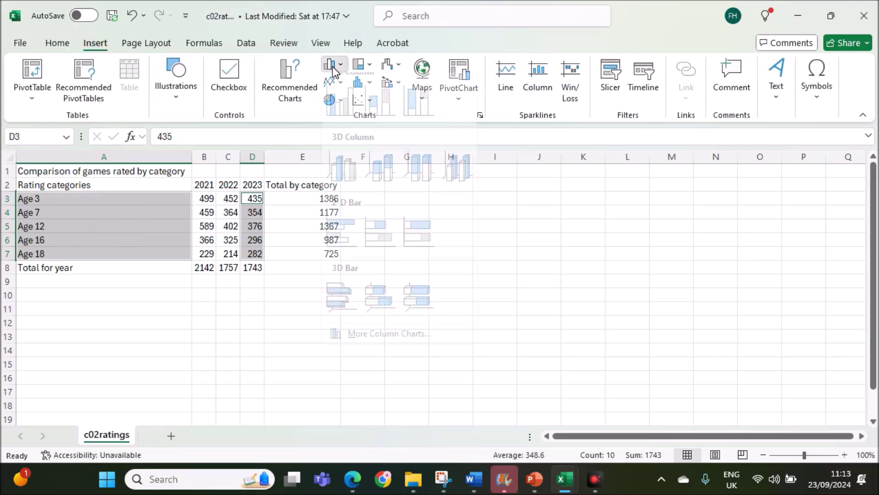
# Insert the clustered column chart and select the title 'Rating of games in 2023' in the exam paper.
pyautogui.click(345, 109)
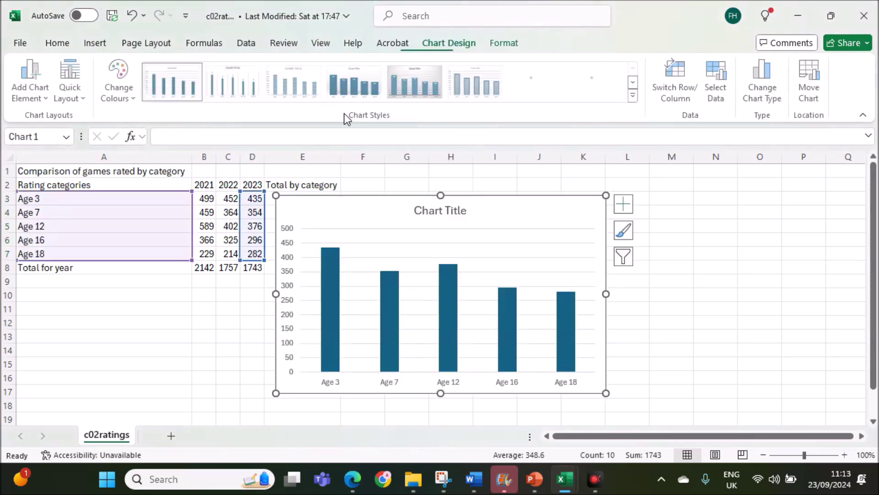
pyautogui.click(343, 476)
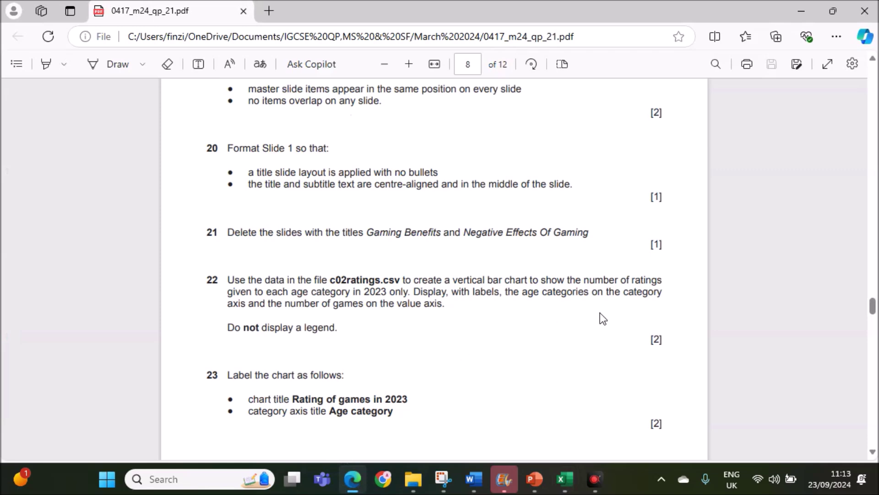
pyautogui.scroll(-3, 303, 361)
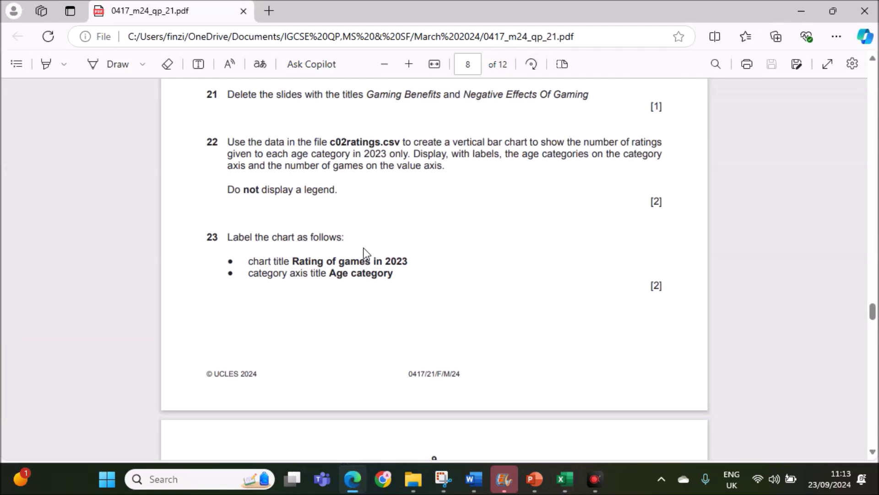
pyautogui.moveTo(296, 262); pyautogui.dragTo(411, 262)
pyautogui.hotkey('ctrl', 'c')
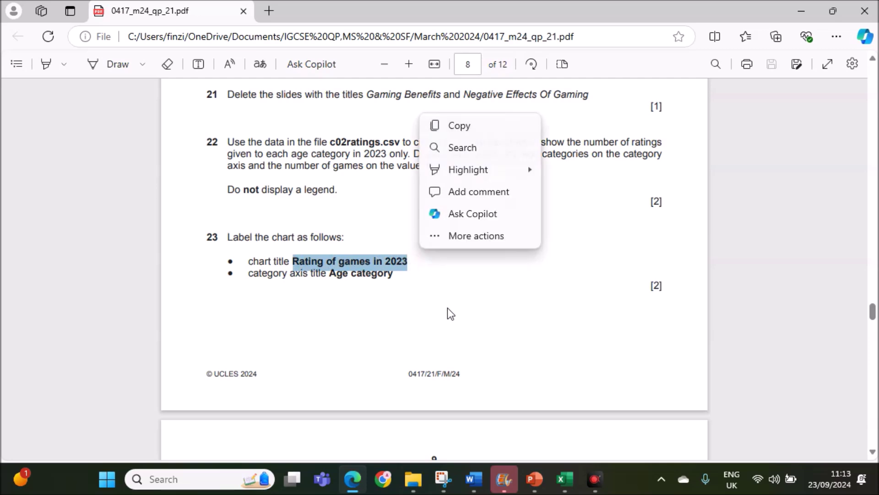
# Paste 'Rating of games in 2023' as the chart title.
pyautogui.moveTo(573, 474)
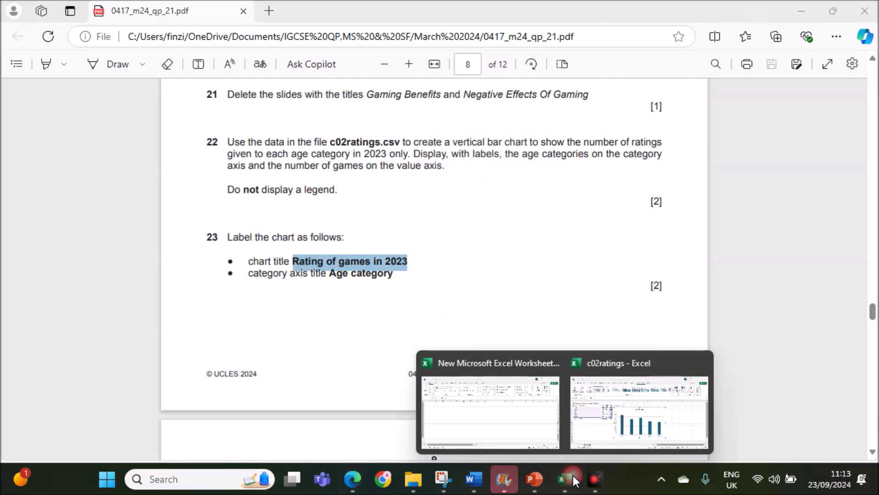
pyautogui.click(597, 434)
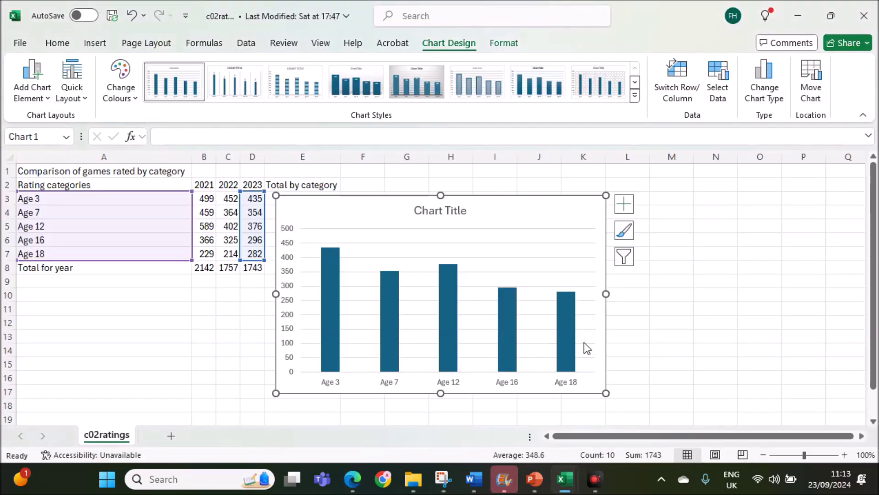
pyautogui.click(460, 213)
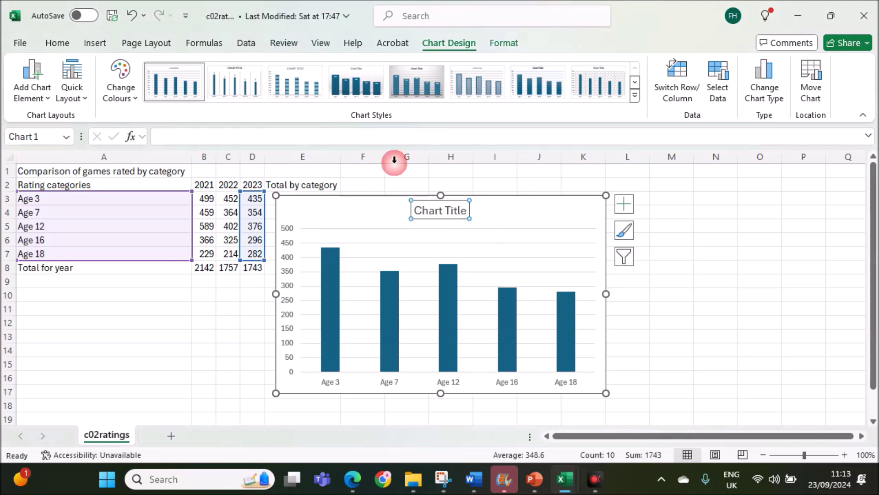
pyautogui.click(330, 134)
pyautogui.hotkey('ctrl', 'v')
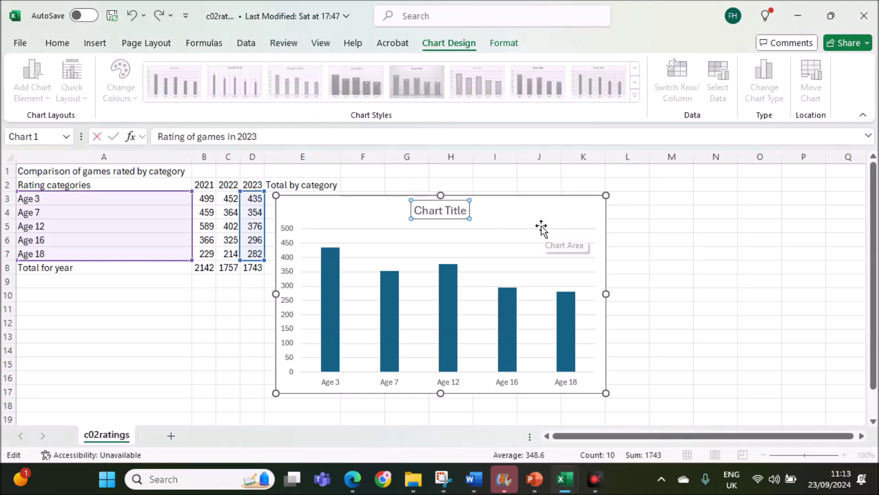
pyautogui.press('Return')
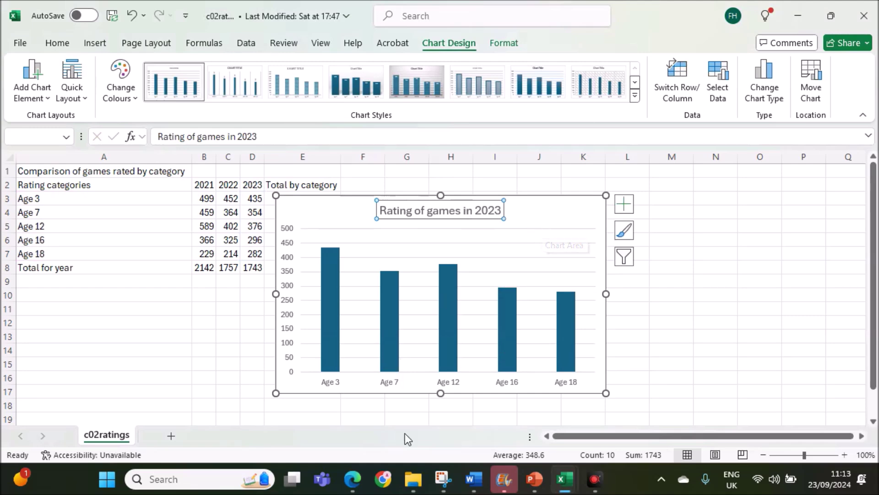
# Add axis titles and name the horizontal axis 'Age category'.
pyautogui.click(352, 478)
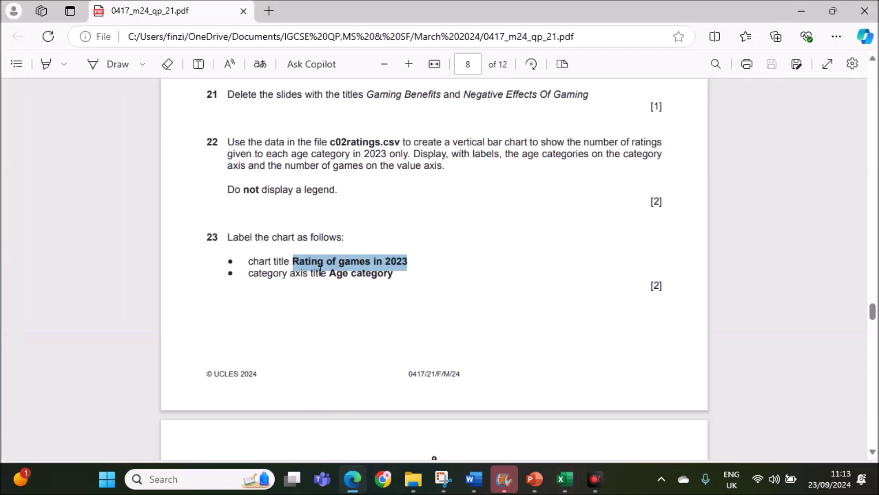
pyautogui.moveTo(333, 273); pyautogui.dragTo(395, 277)
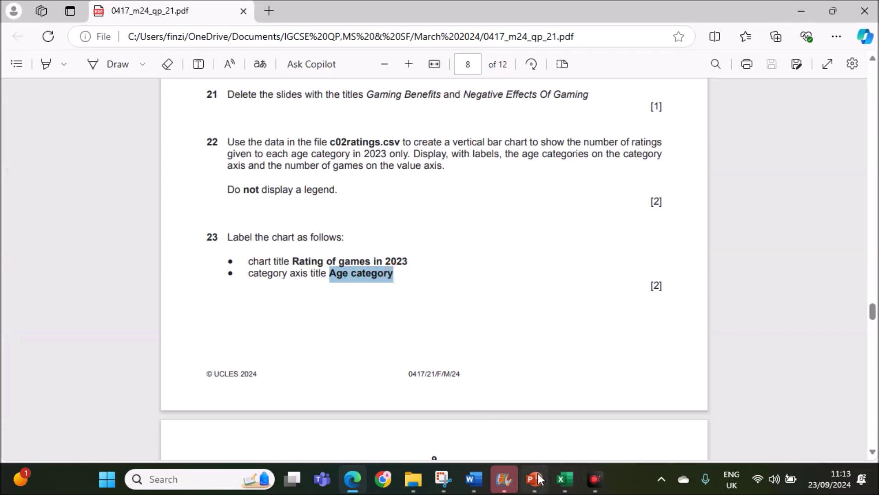
pyautogui.click(564, 480)
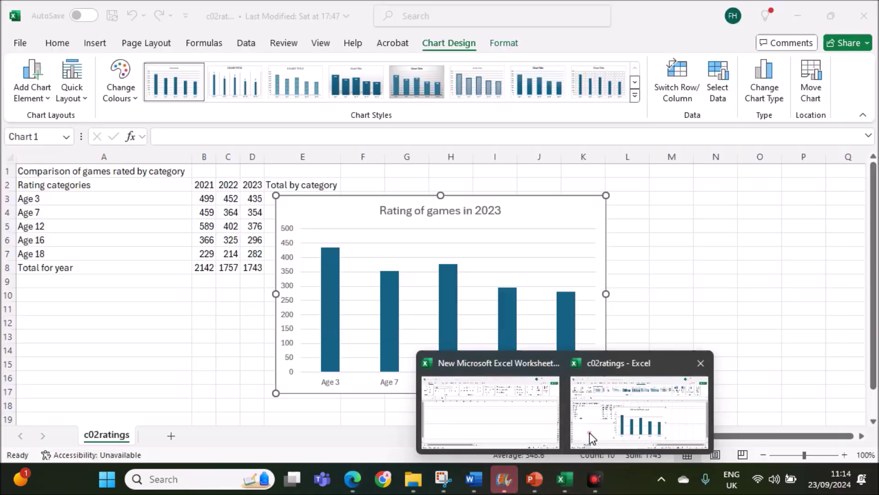
pyautogui.click(590, 433)
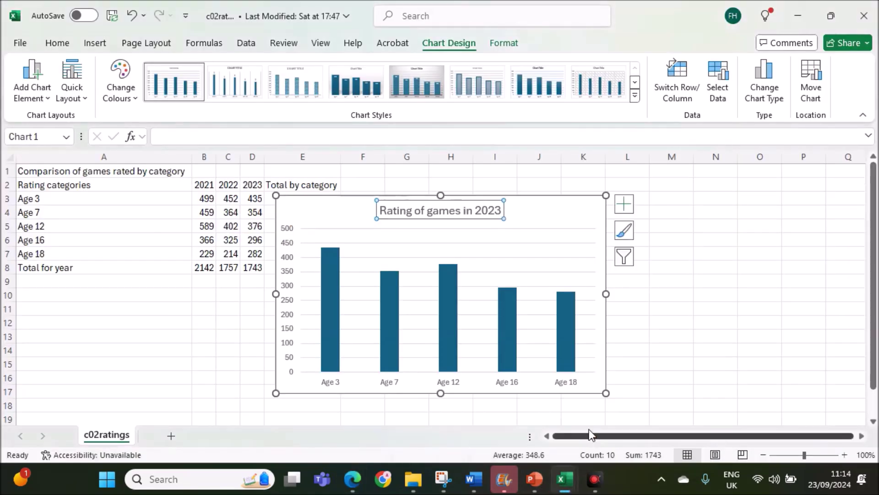
pyautogui.click(625, 204)
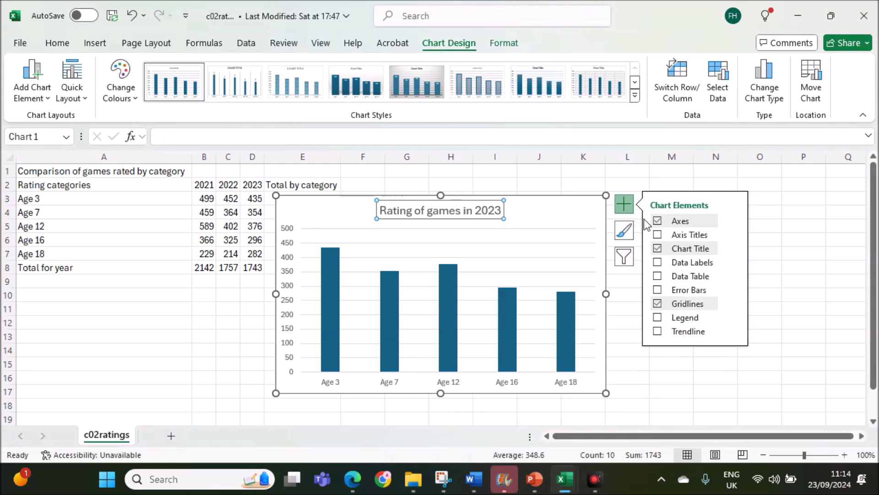
pyautogui.click(676, 236)
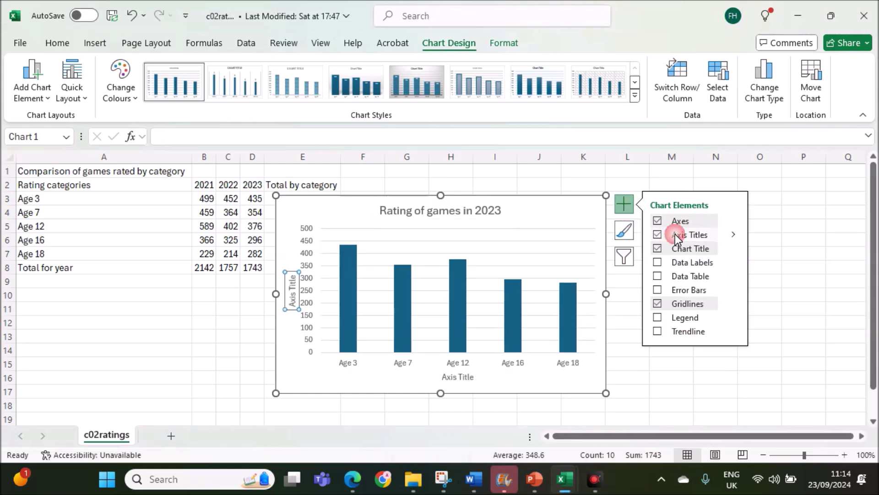
pyautogui.click(460, 378)
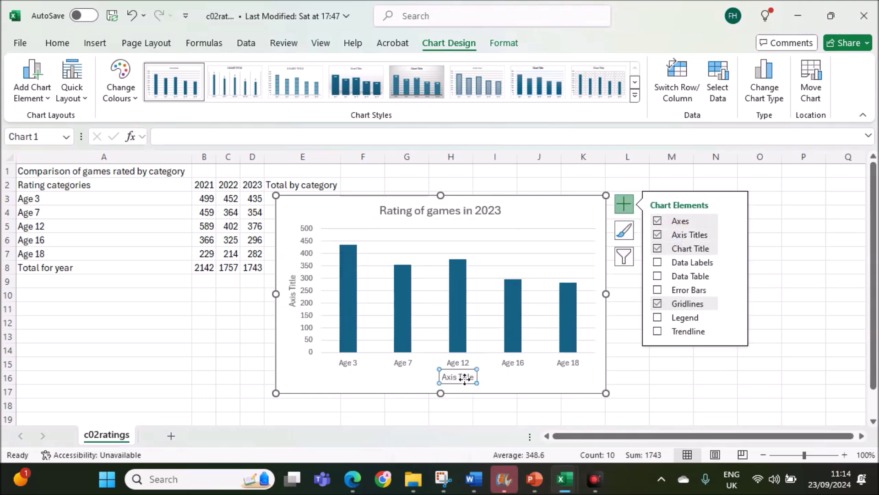
pyautogui.click(272, 137)
pyautogui.write('Age category')
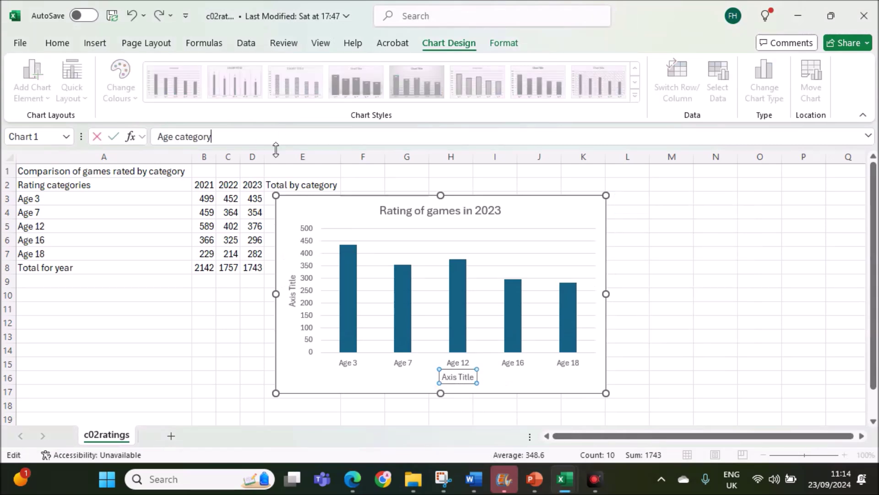
pyautogui.press('Return')
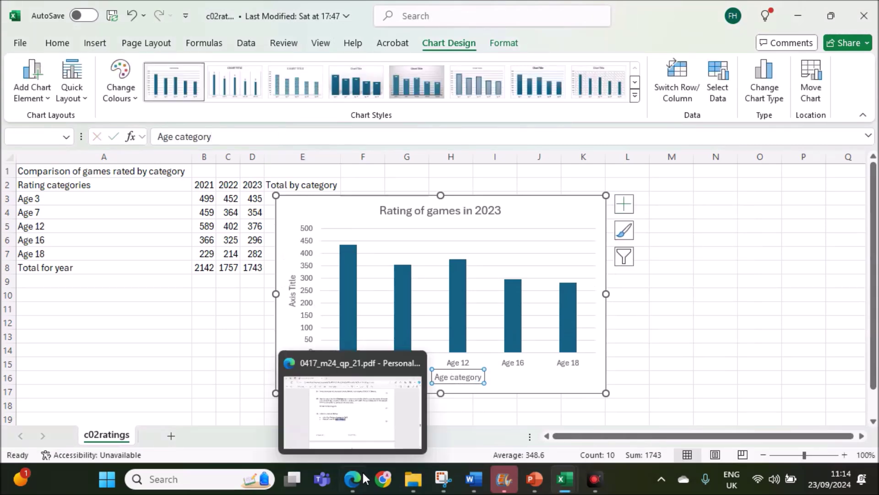
# Delete the vertical axis title placeholder.
pyautogui.click(362, 475)
pyautogui.scroll(-5, 321, 352)
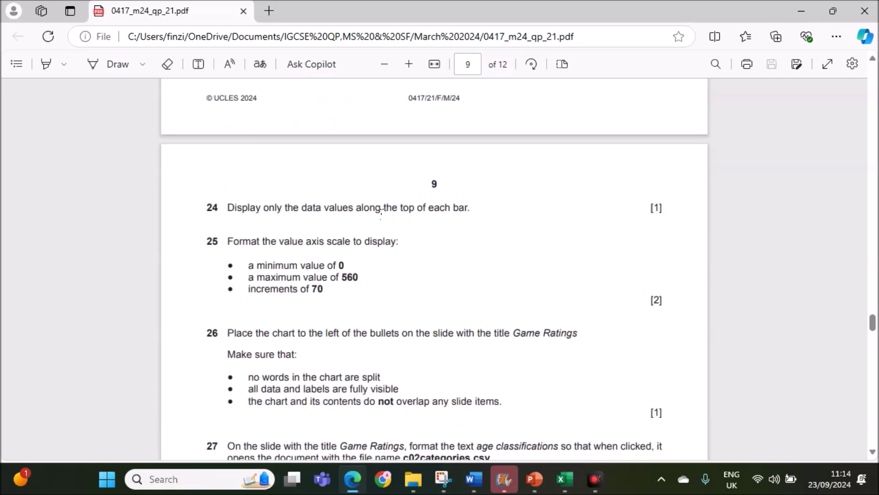
pyautogui.click(565, 479)
pyautogui.click(619, 426)
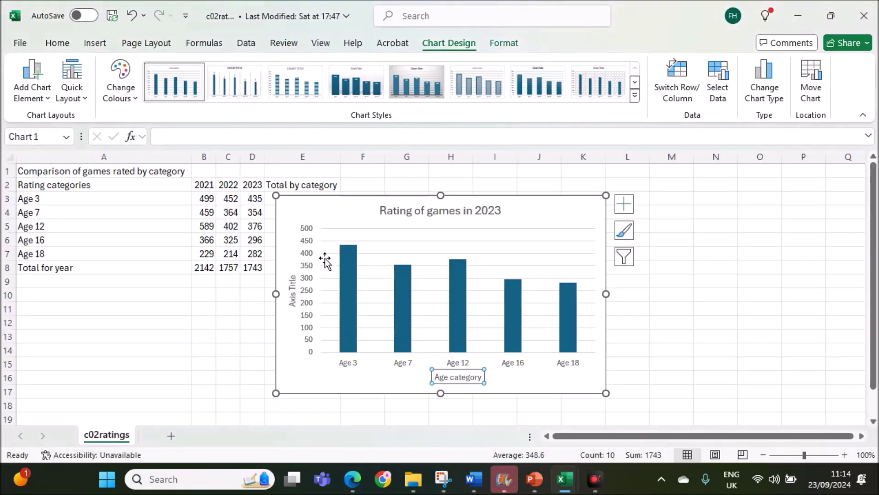
pyautogui.click(293, 290)
pyautogui.press('Delete')
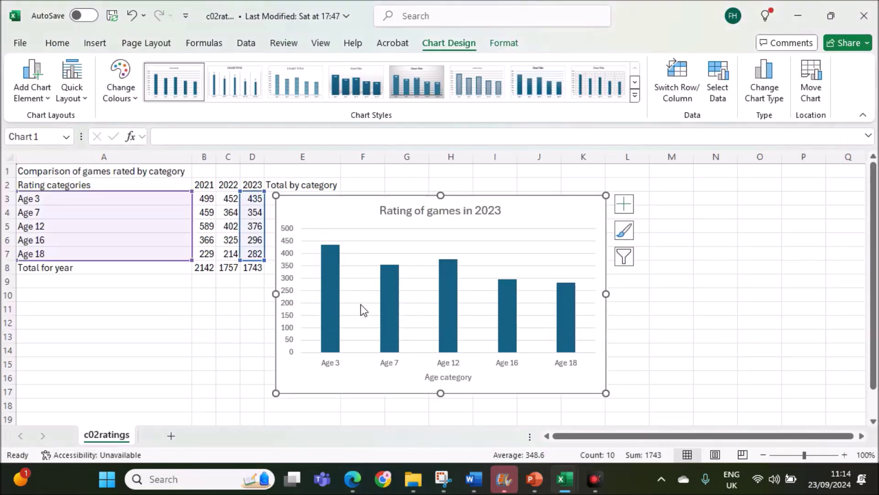
# Add data labels showing each bar's 2023 value above the bars.
pyautogui.click(445, 296)
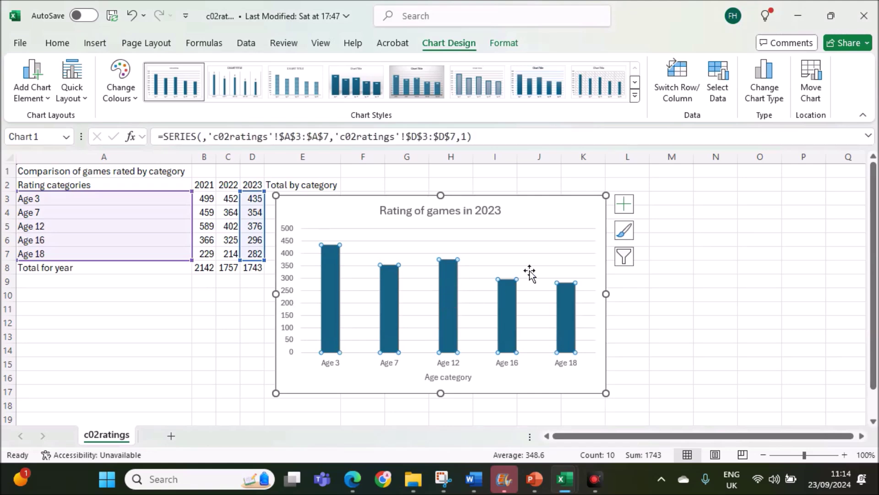
pyautogui.click(625, 208)
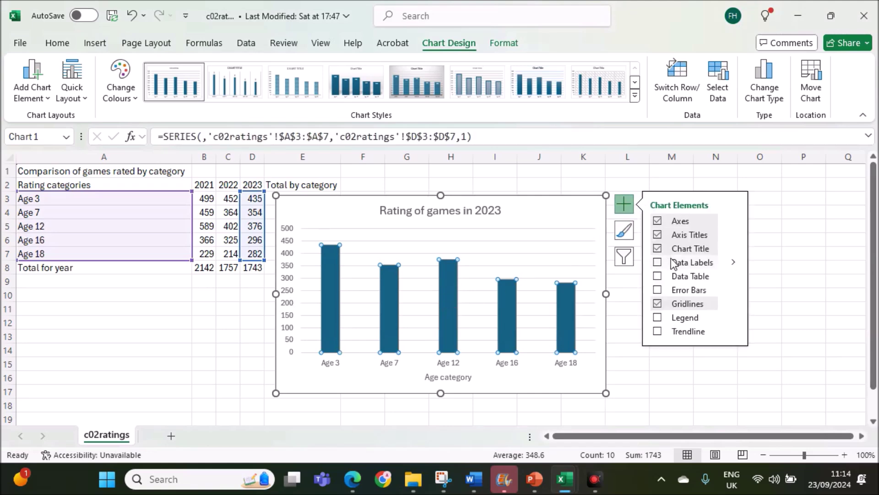
pyautogui.click(657, 263)
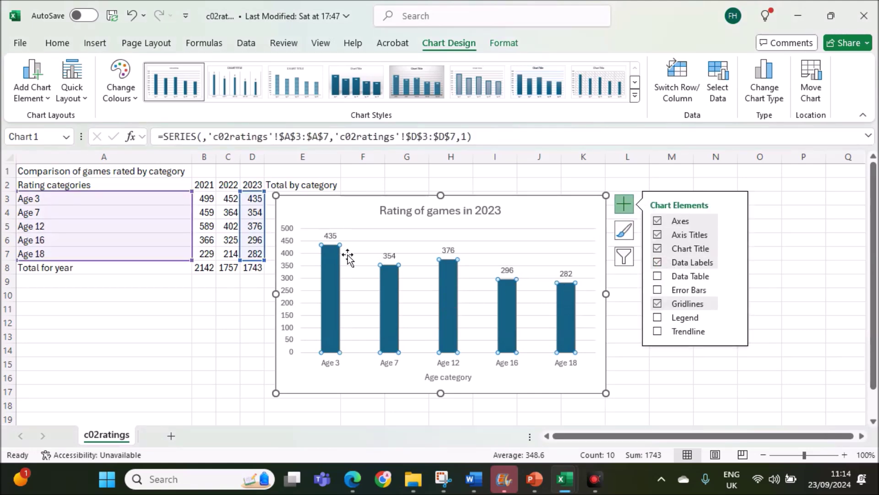
pyautogui.moveTo(353, 478)
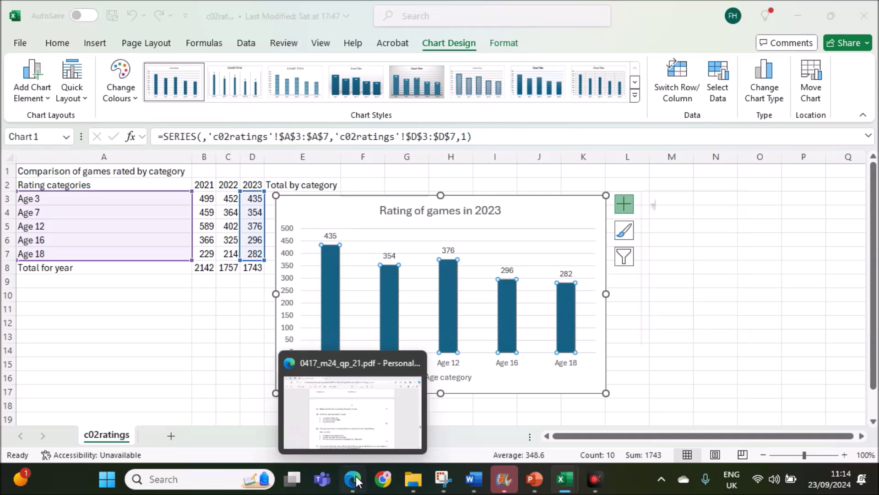
# Read the next exam task, then select the chart's value axis.
pyautogui.click(354, 417)
pyautogui.scroll(-2, 351, 366)
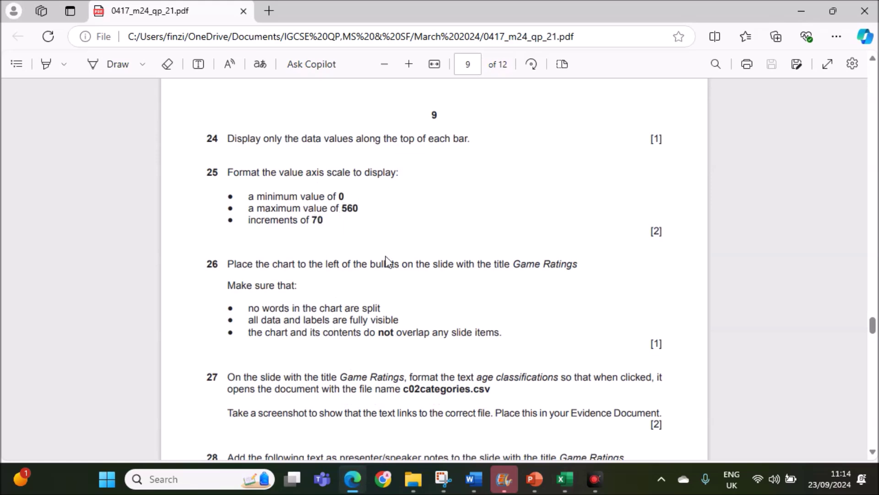
pyautogui.moveTo(563, 479)
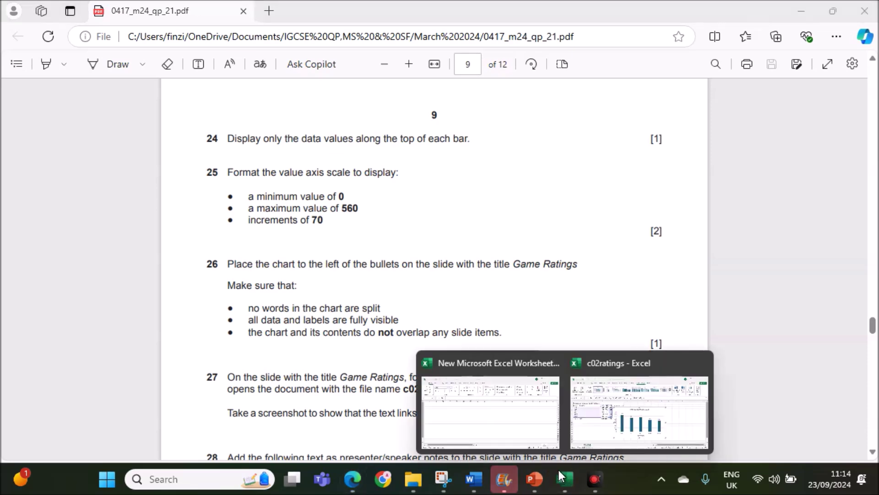
pyautogui.click(644, 419)
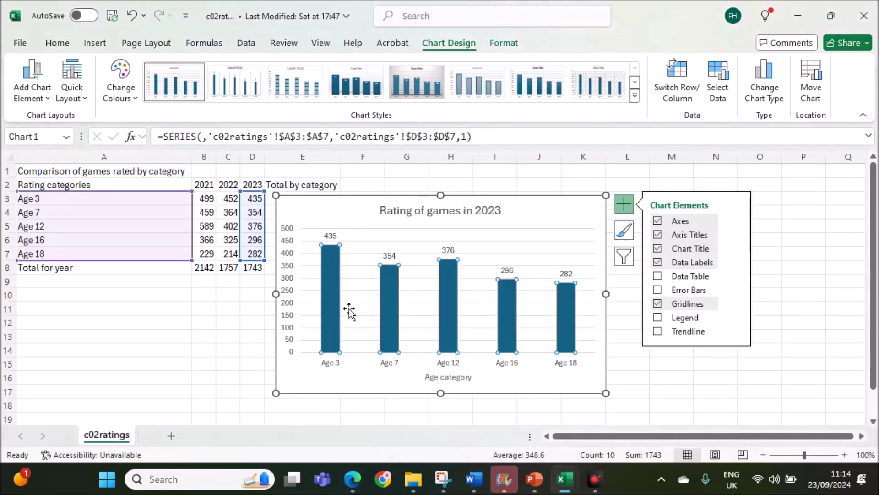
pyautogui.click(289, 287)
# Format the value axis with maximum 560 and major unit 70, keeping minimum 0.
pyautogui.rightClick(289, 288)
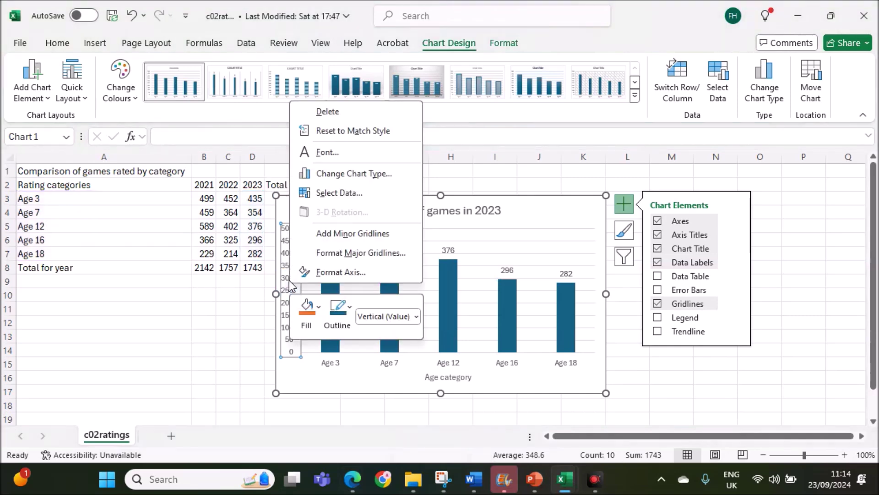
pyautogui.click(326, 272)
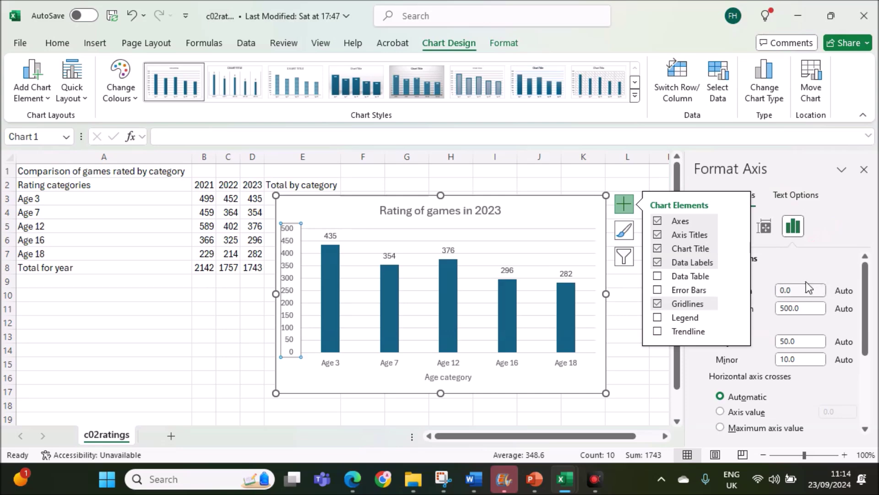
pyautogui.click(624, 204)
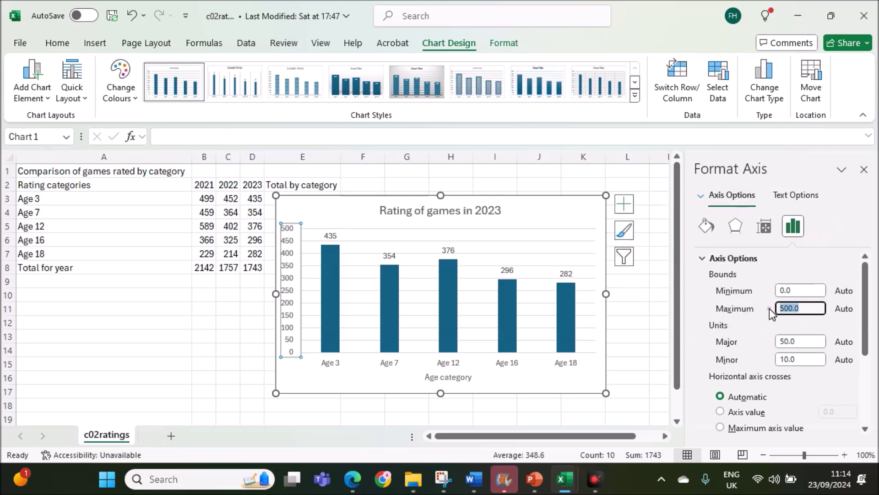
pyautogui.write('560')
pyautogui.moveTo(799, 340); pyautogui.dragTo(777, 340)
pyautogui.write('70')
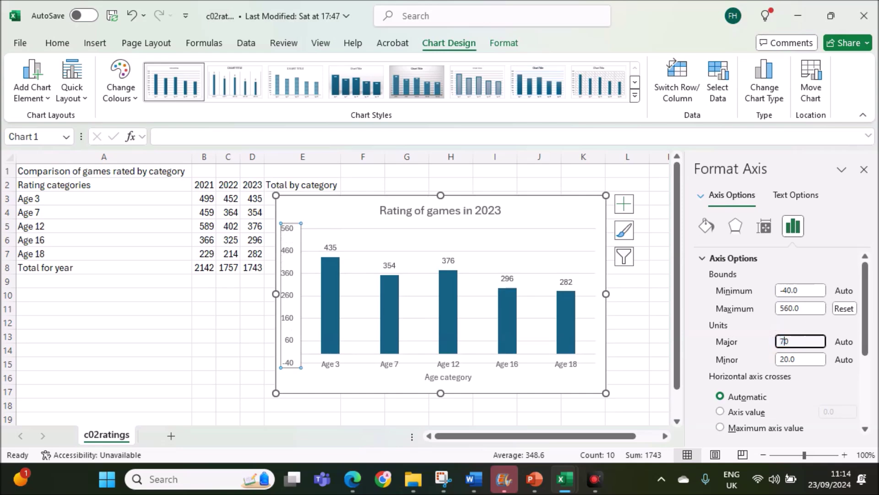
pyautogui.click(713, 347)
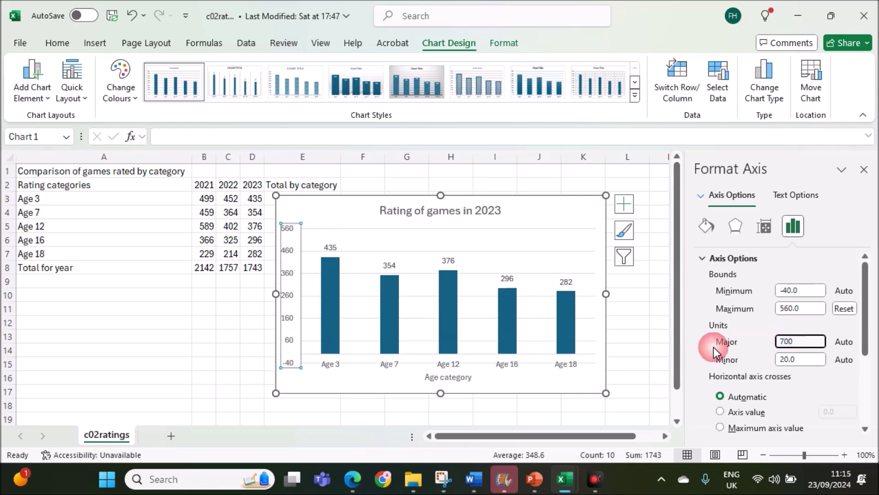
pyautogui.press('BackSpace')
pyautogui.press('Return')
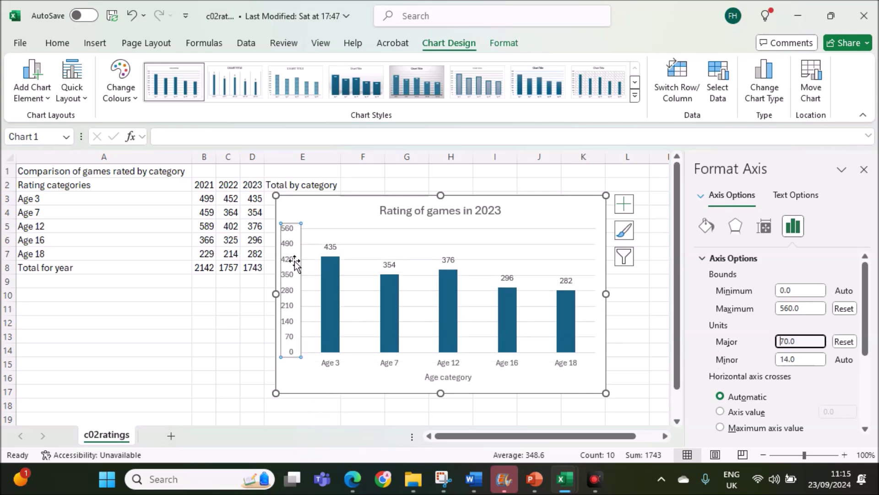
# Check the exam paper and come back to the c02ratings workbook.
pyautogui.moveTo(352, 478)
pyautogui.click(350, 413)
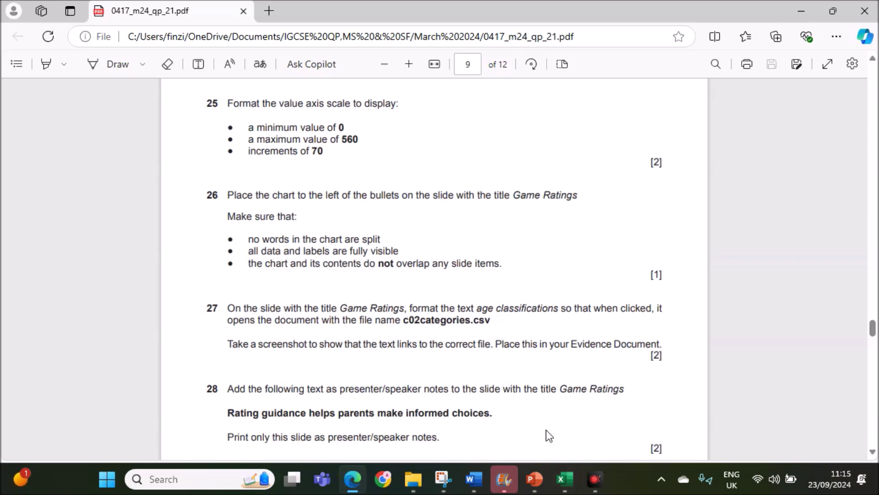
pyautogui.moveTo(557, 472)
pyautogui.click(641, 408)
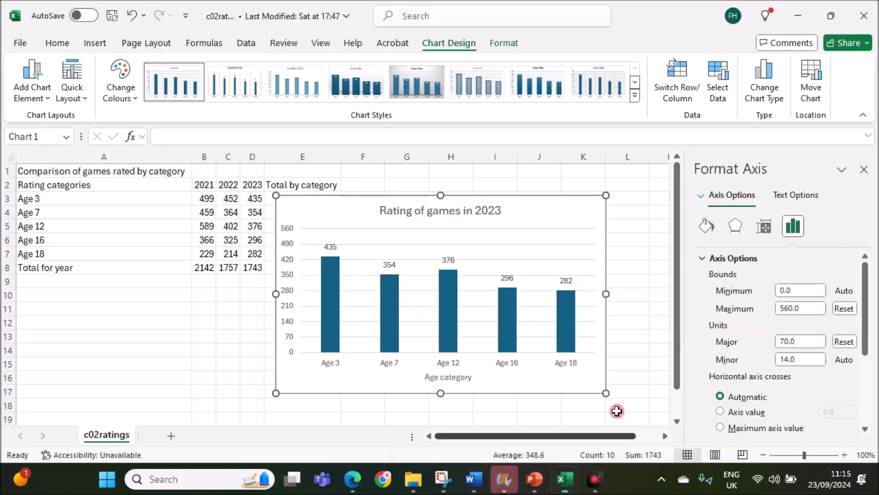
# On the Game Ratings slide, narrow the bullet text box toward the right.
pyautogui.click(562, 216)
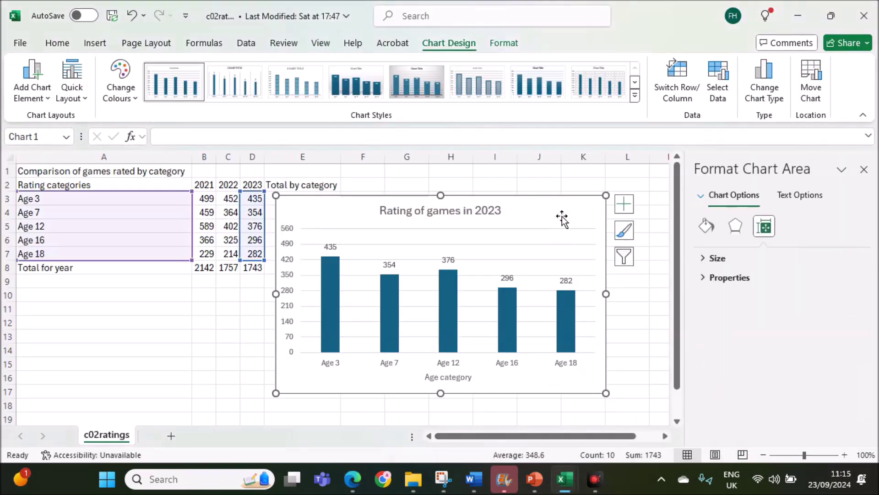
pyautogui.click(538, 489)
pyautogui.click(71, 345)
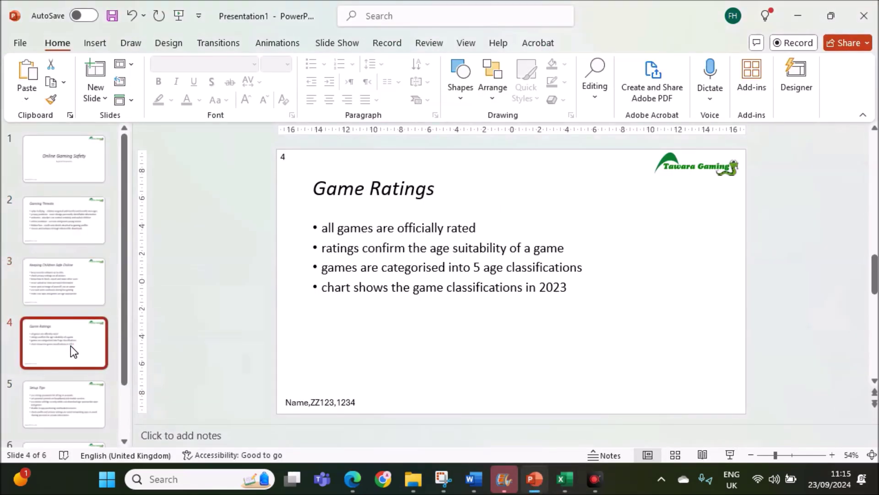
pyautogui.click(414, 278)
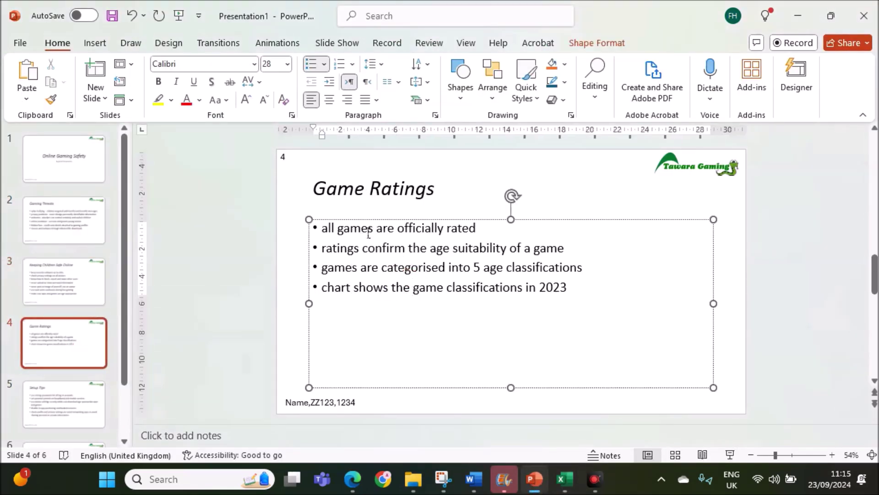
pyautogui.moveTo(309, 303); pyautogui.dragTo(520, 298)
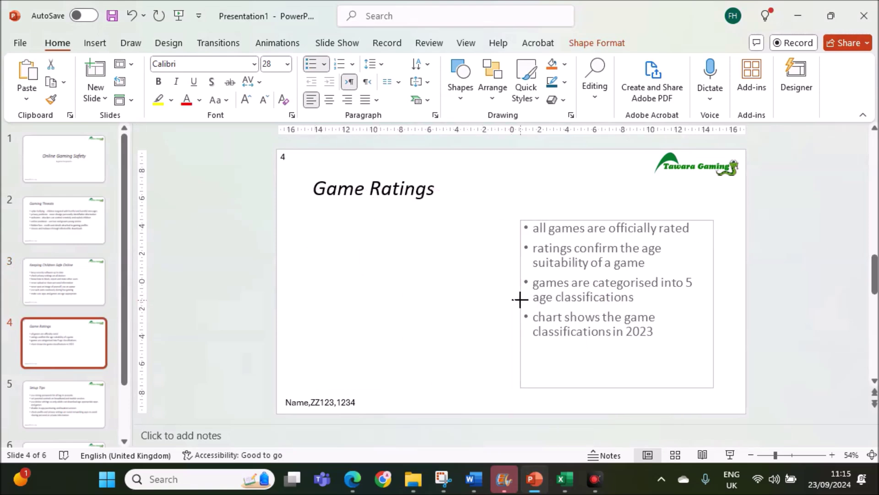
pyautogui.click(396, 303)
# Paste the ratings chart left of the bullets and enlarge it.
pyautogui.hotkey('ctrl', 'v')
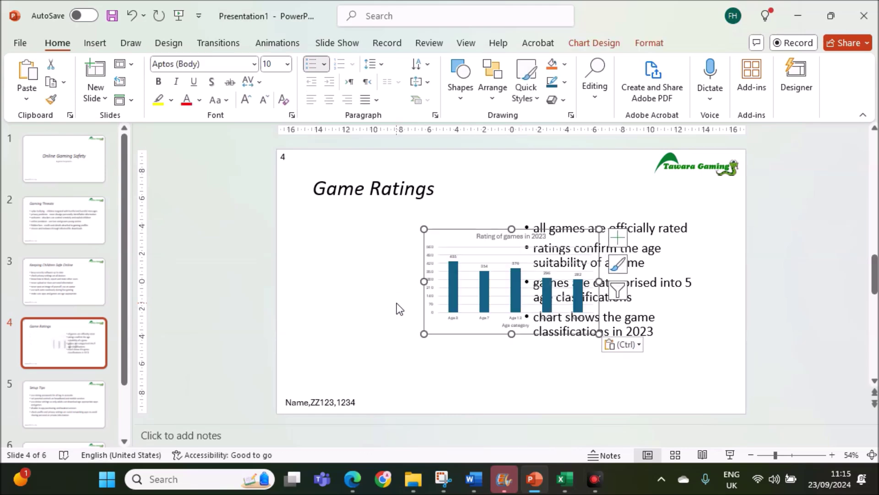
pyautogui.moveTo(439, 333); pyautogui.dragTo(320, 324)
pyautogui.moveTo(471, 319); pyautogui.dragTo(501, 366)
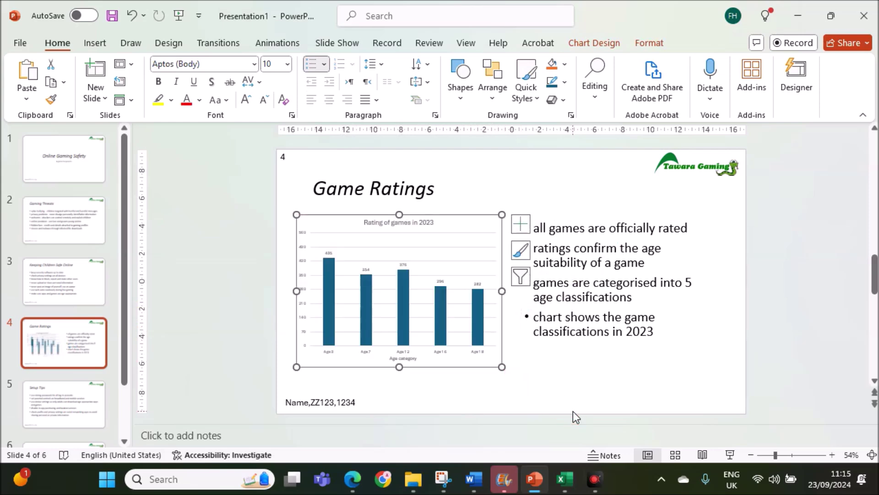
pyautogui.click(620, 380)
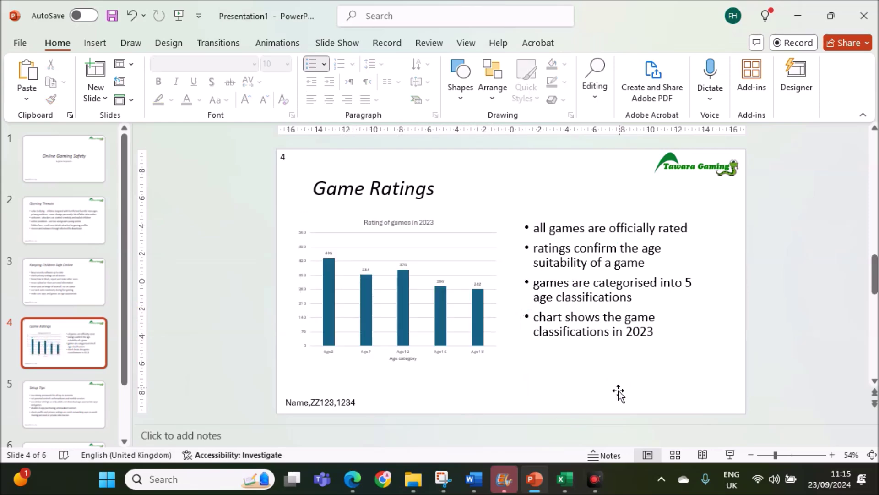
pyautogui.click(353, 479)
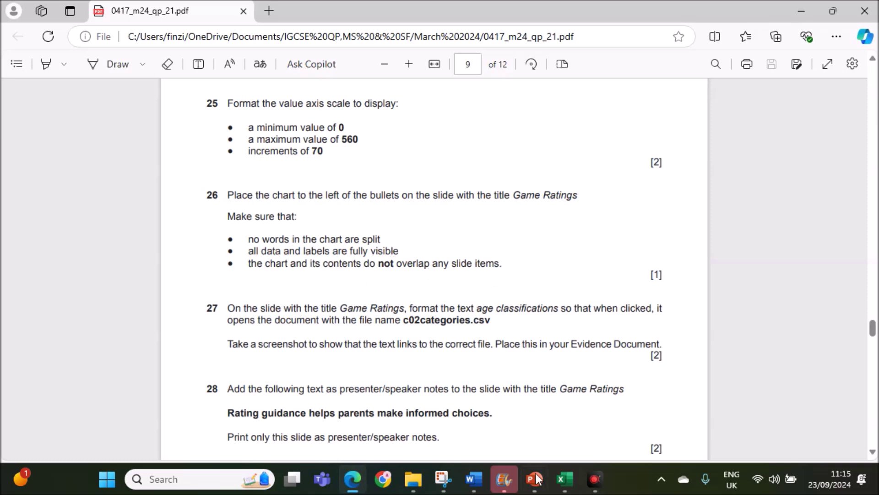
# Glance at the presentation, then scroll the exam paper to question 27.
pyautogui.moveTo(535, 477)
pyautogui.click(524, 449)
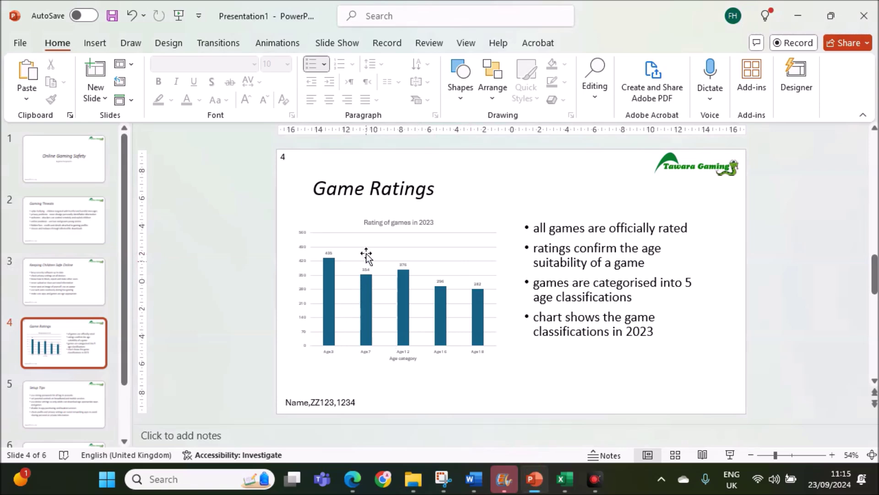
pyautogui.click(353, 479)
pyautogui.scroll(-3, 365, 346)
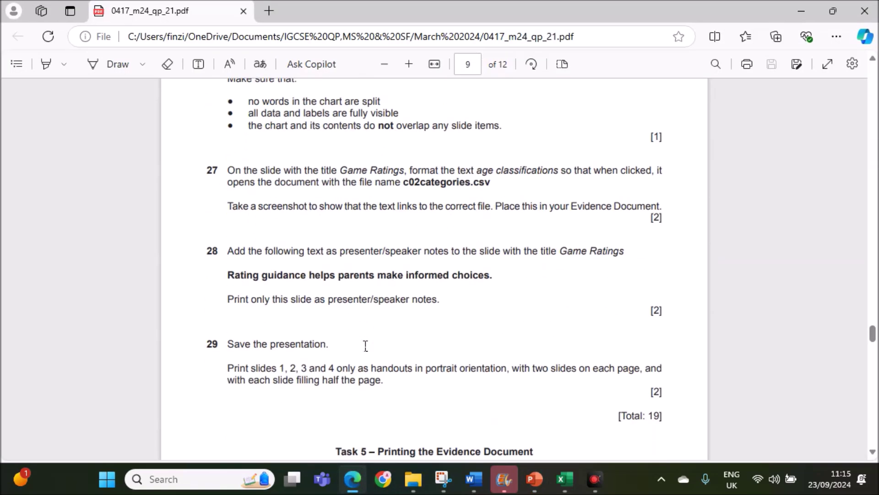
pyautogui.scroll(2, 323, 260)
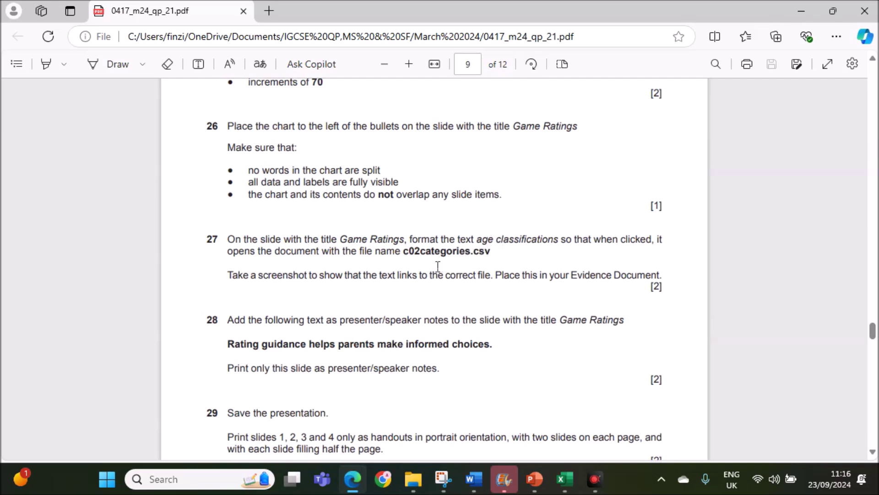
# Note the file name c02categories.csv, then select 'age classifications' in the third bullet.
pyautogui.moveTo(403, 253); pyautogui.dragTo(493, 250)
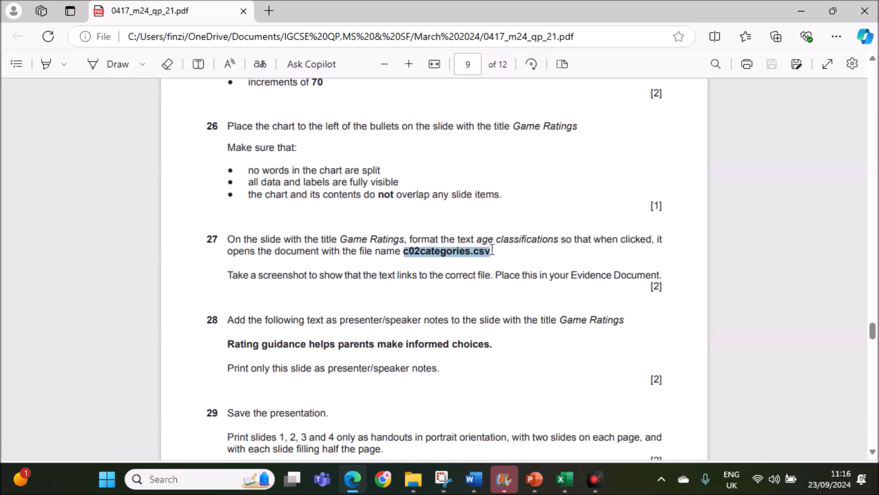
pyautogui.click(502, 258)
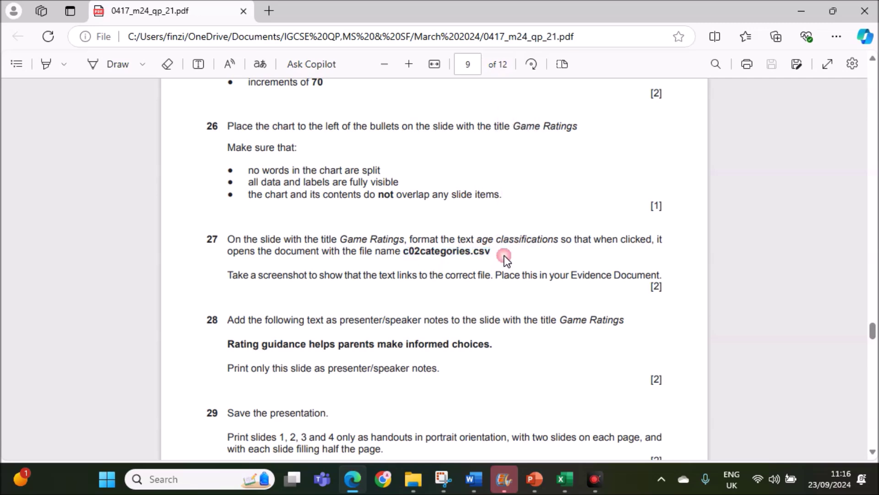
pyautogui.click(534, 478)
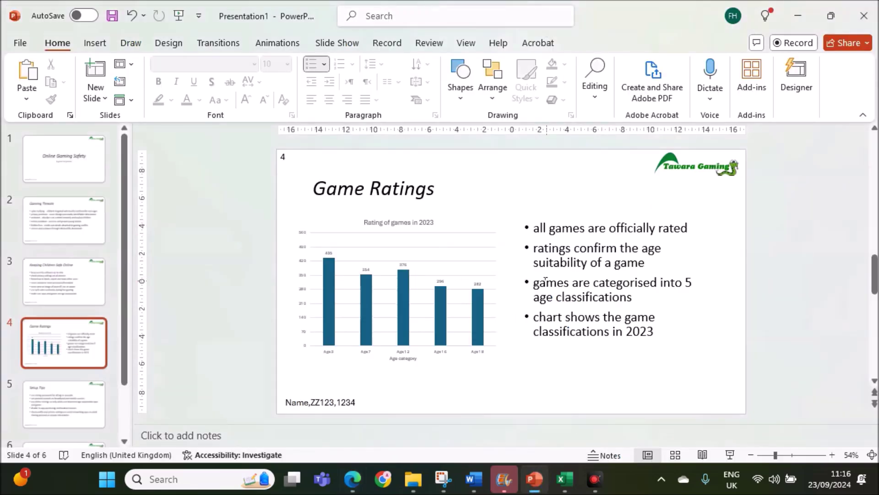
pyautogui.moveTo(534, 295); pyautogui.dragTo(632, 295)
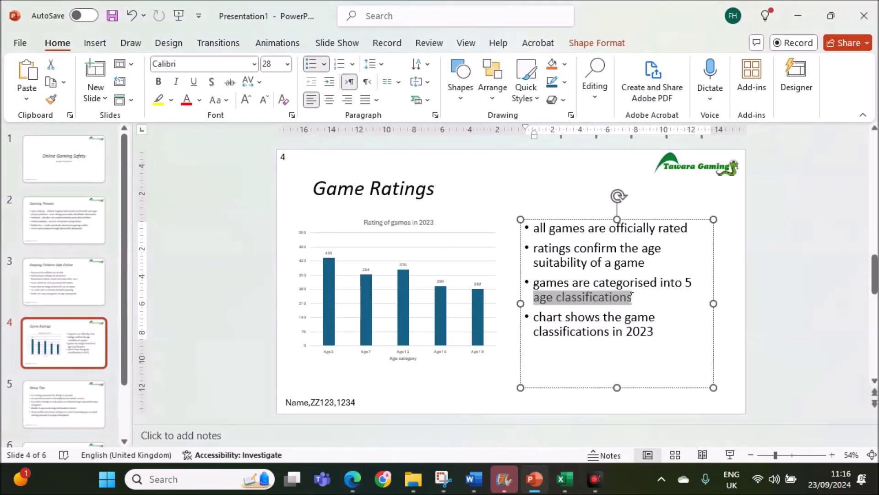
# Open the Insert Link dialog for 'age classifications' and browse to Desktop > March 2024 P21.
pyautogui.rightClick(570, 297)
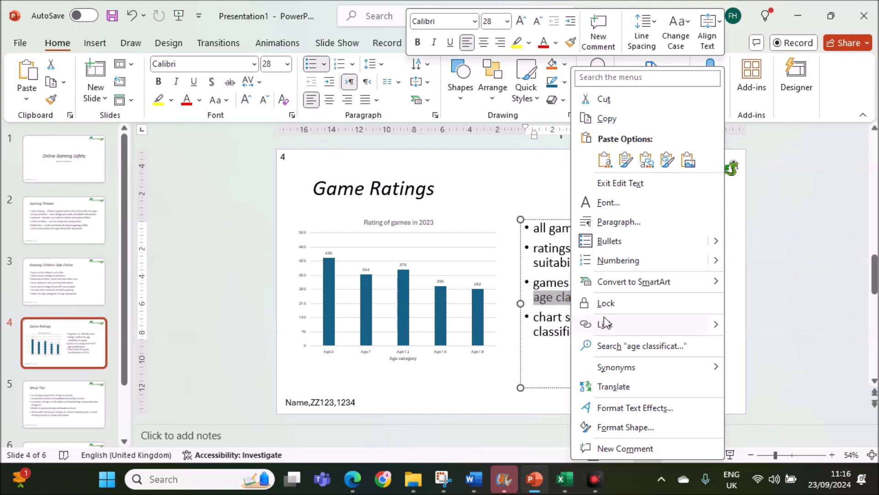
pyautogui.click(664, 324)
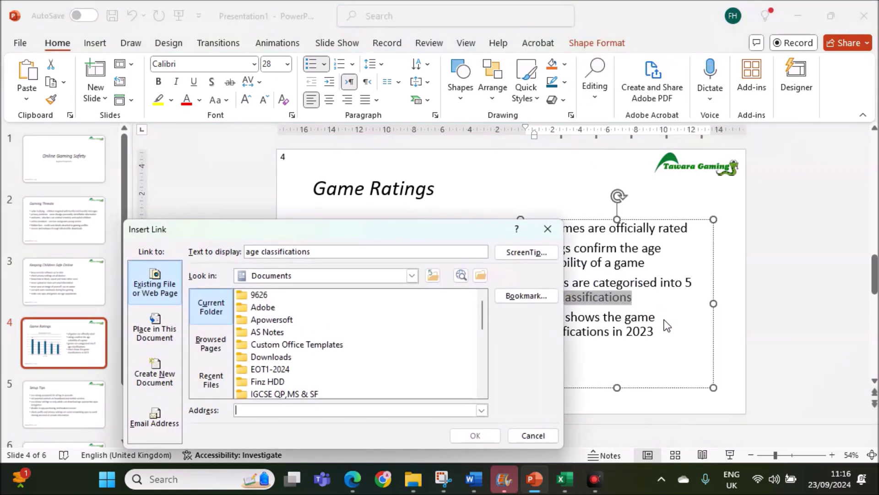
pyautogui.moveTo(364, 233); pyautogui.dragTo(392, 184)
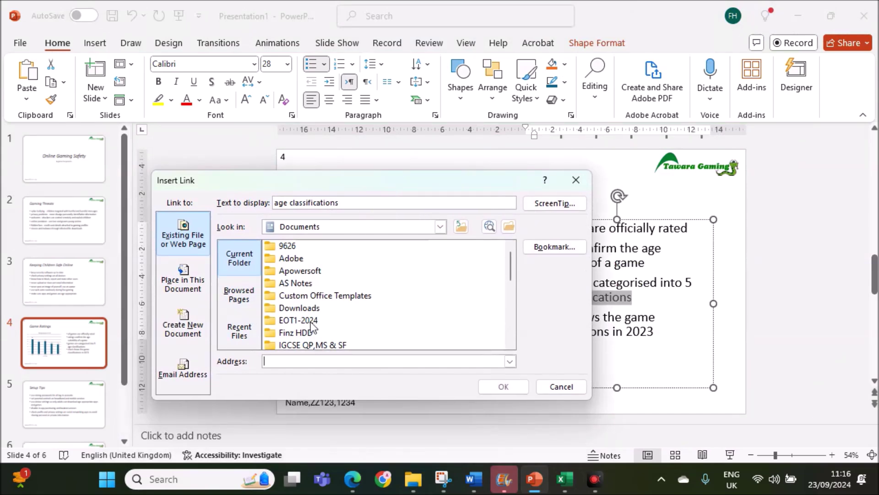
pyautogui.click(440, 226)
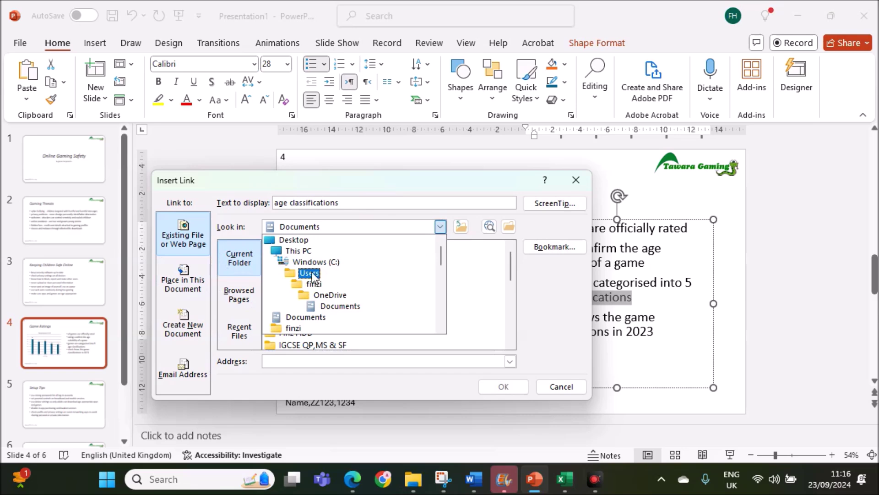
pyautogui.click(294, 239)
pyautogui.scroll(-2, 327, 291)
pyautogui.scroll(-2, 321, 310)
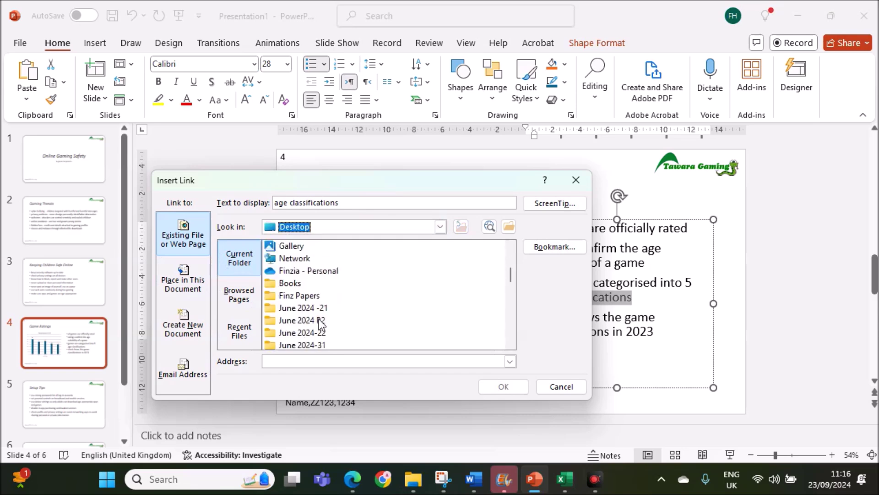
pyautogui.scroll(-1, 321, 326)
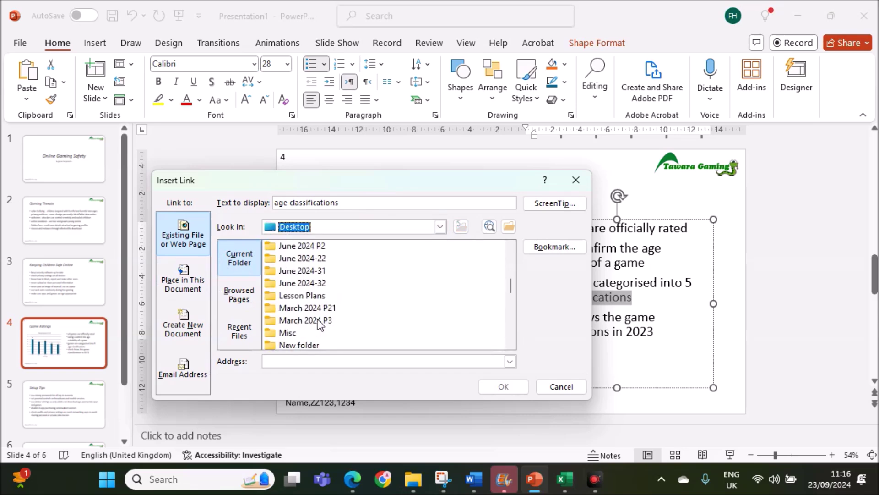
pyautogui.doubleClick(316, 309)
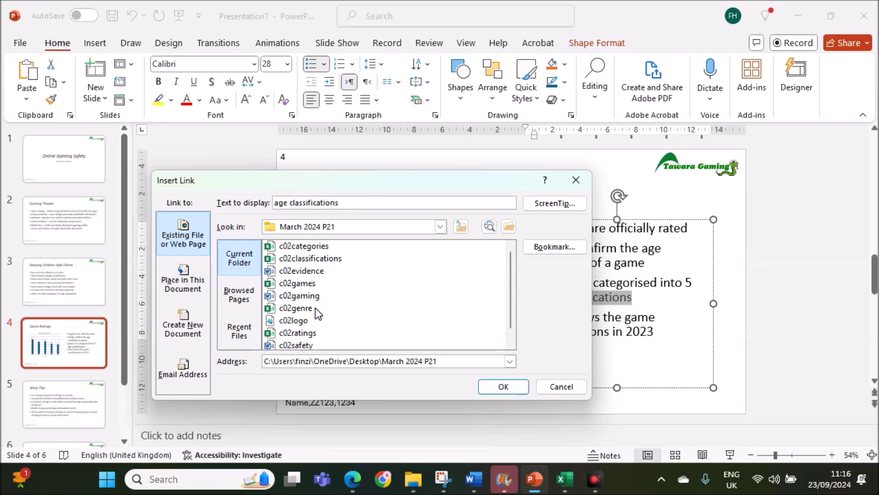
# Choose c02categories.csv as the link target, checking the exam paper.
pyautogui.scroll(-1, 353, 308)
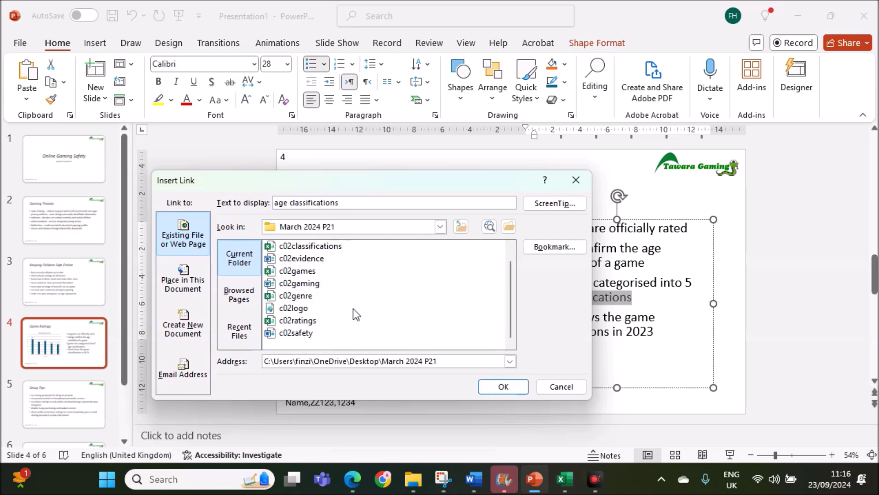
pyautogui.scroll(1, 324, 315)
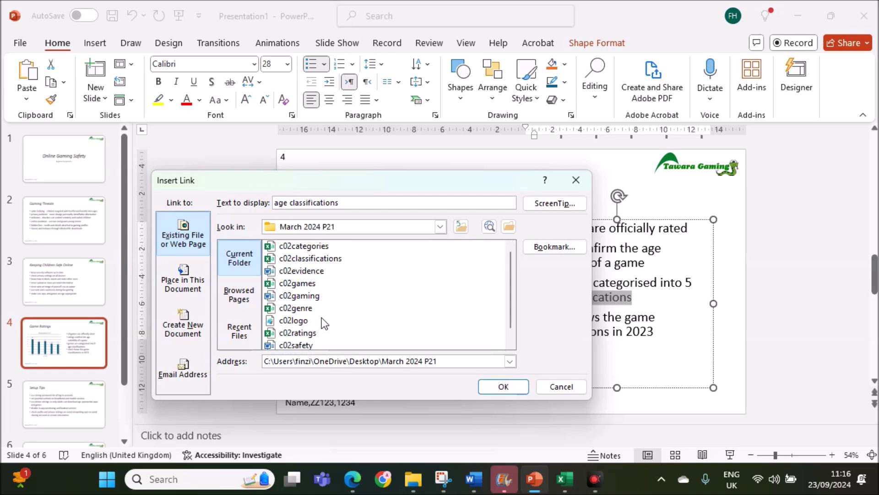
pyautogui.click(351, 477)
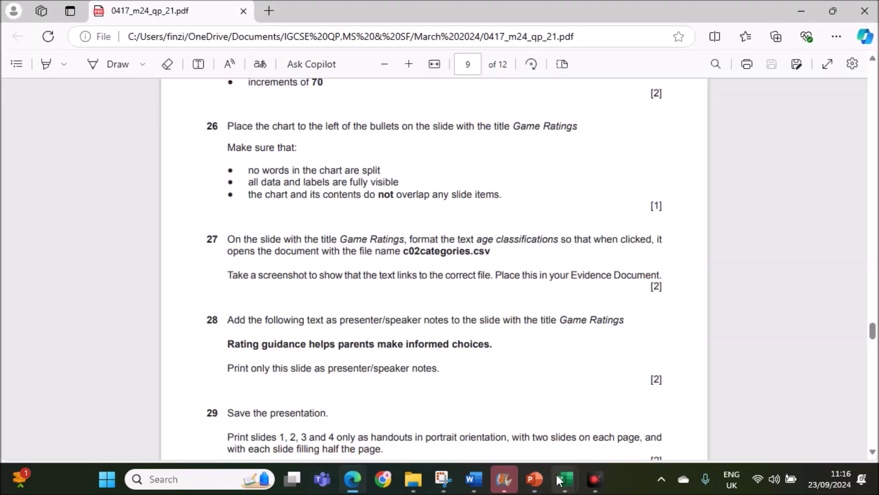
pyautogui.click(535, 472)
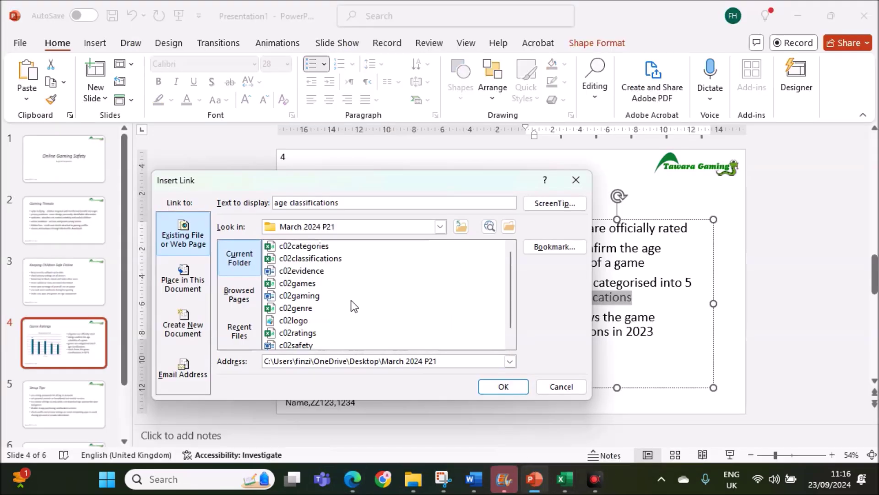
pyautogui.click(300, 248)
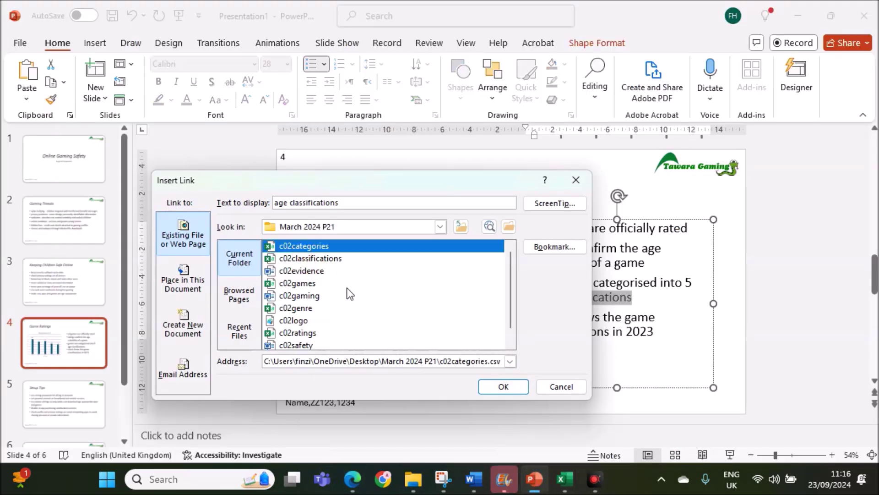
pyautogui.click(360, 476)
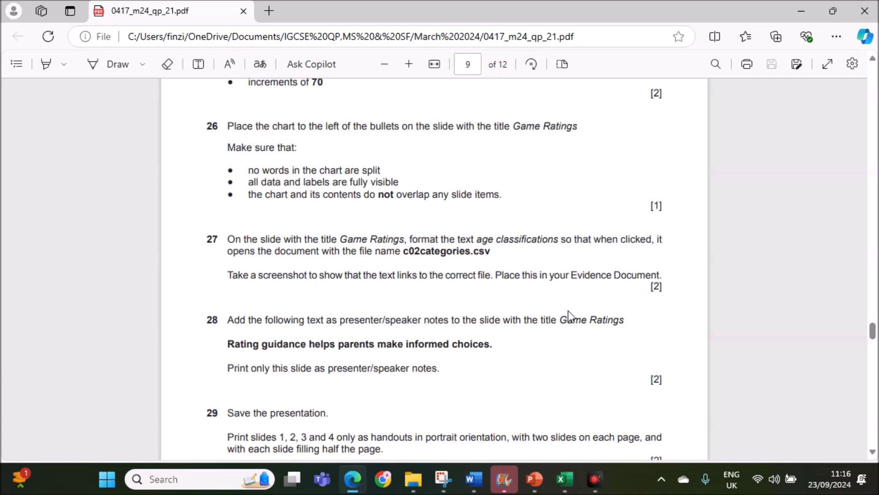
pyautogui.click(541, 485)
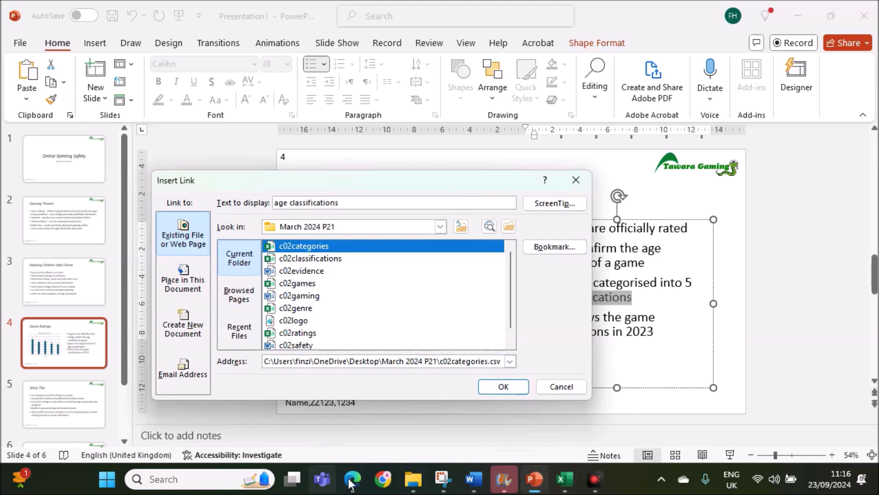
# Snip the Insert Link dialog linking age classifications to c02categories.csv and maximize Snipping Tool.
pyautogui.click(443, 479)
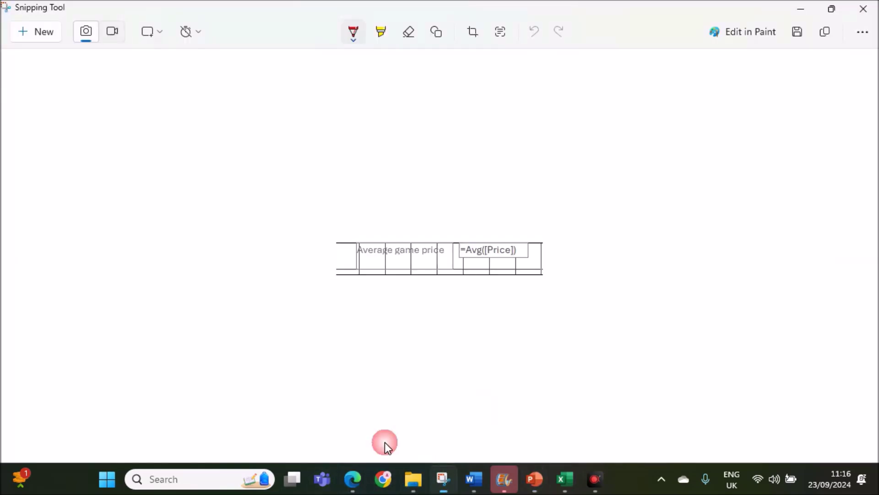
pyautogui.click(31, 35)
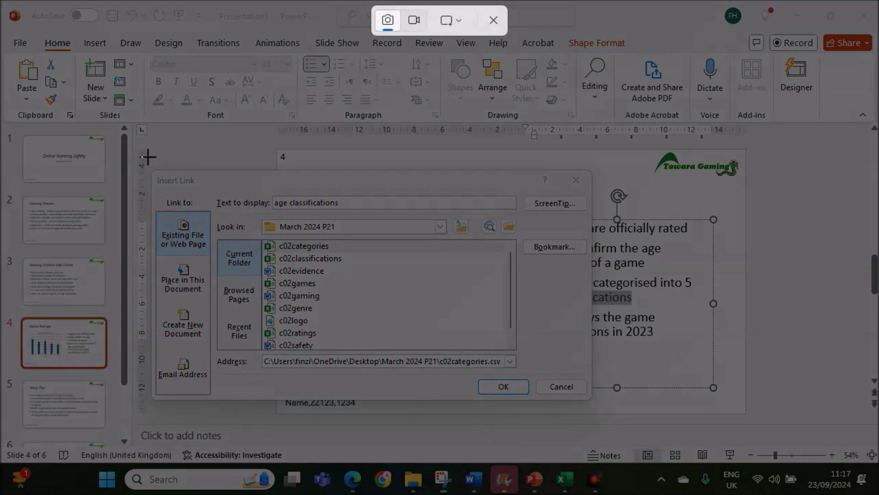
pyautogui.moveTo(147, 164); pyautogui.dragTo(601, 407)
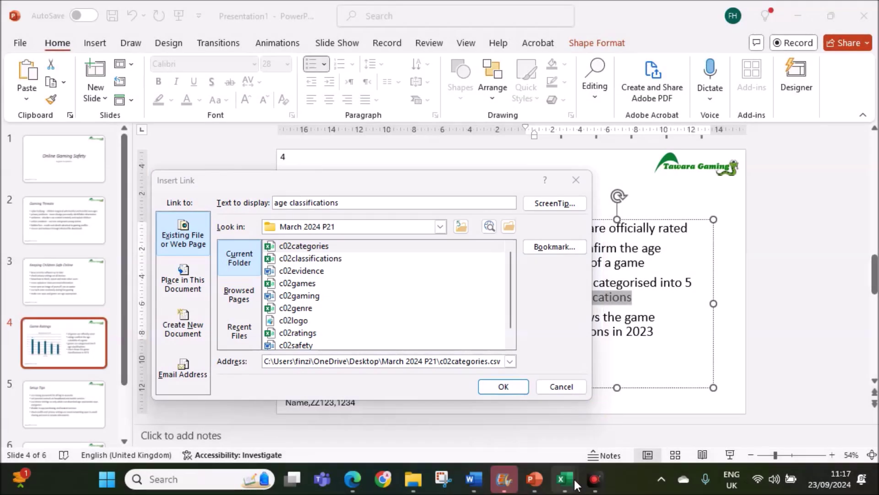
pyautogui.doubleClick(507, 169)
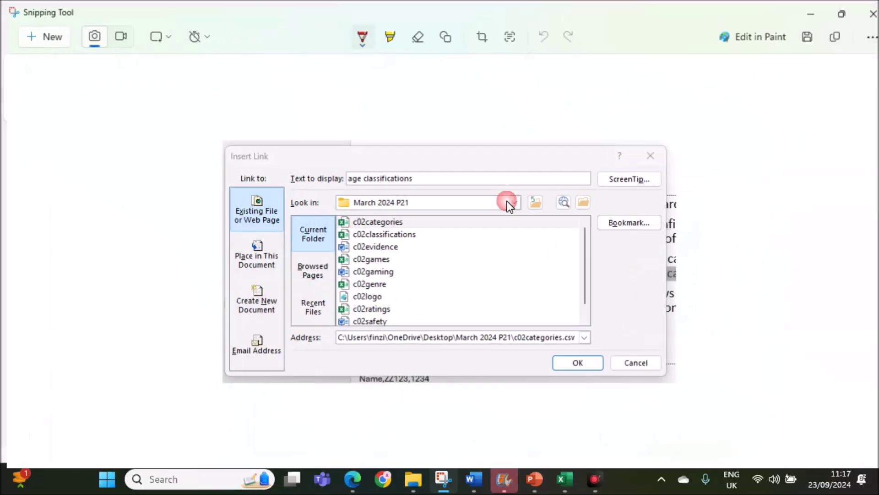
# In the c02evidence document, push the Step 27 evidence heading onto a new page.
pyautogui.click(473, 478)
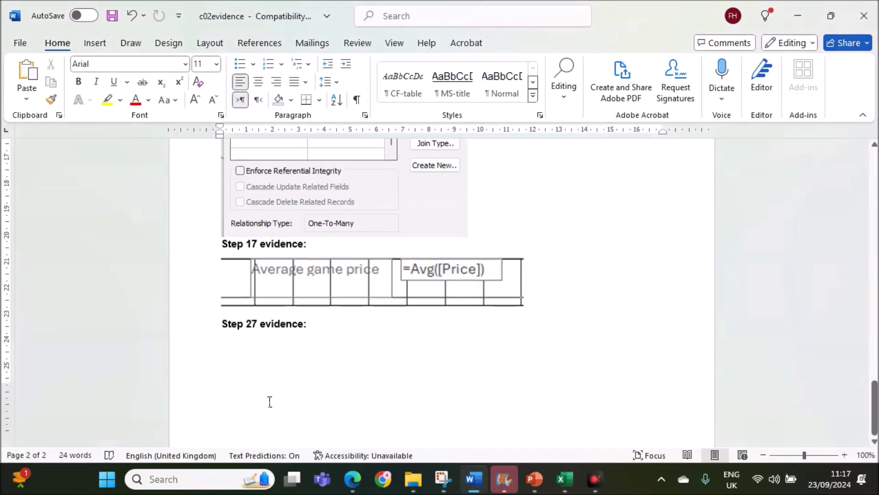
pyautogui.scroll(-1, 270, 402)
pyautogui.click(221, 310)
pyautogui.press('Return')
pyautogui.press('Return')
pyautogui.press('Return')
pyautogui.press('Return')
pyautogui.press('Return')
pyautogui.press('Return')
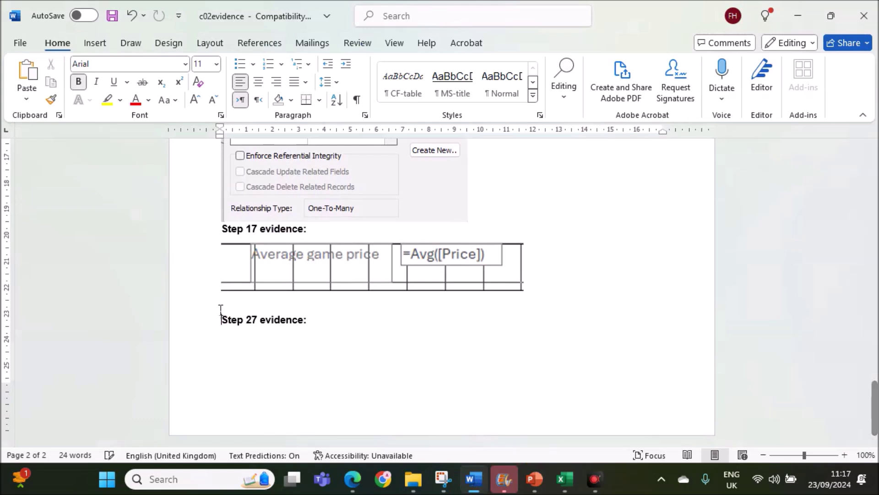
pyautogui.press('Return')
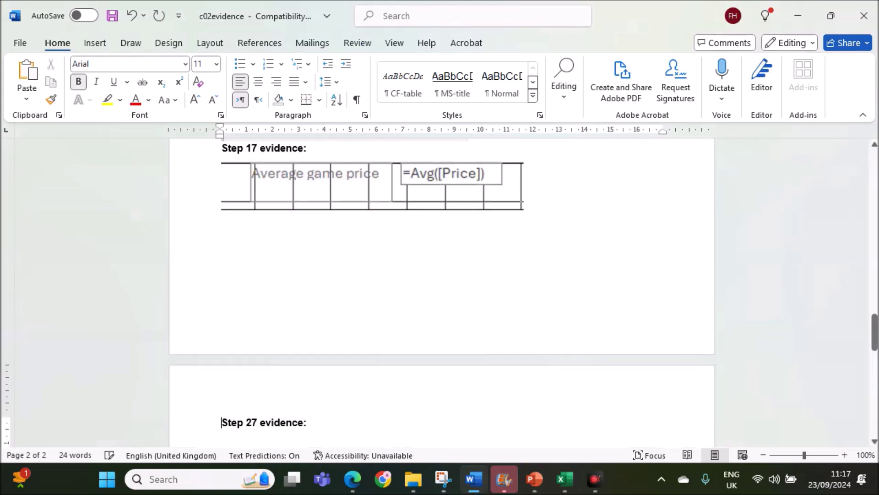
# Open a blank line below the Step 27 evidence heading, then head back to the presentation.
pyautogui.scroll(-5, 284, 365)
pyautogui.click(330, 253)
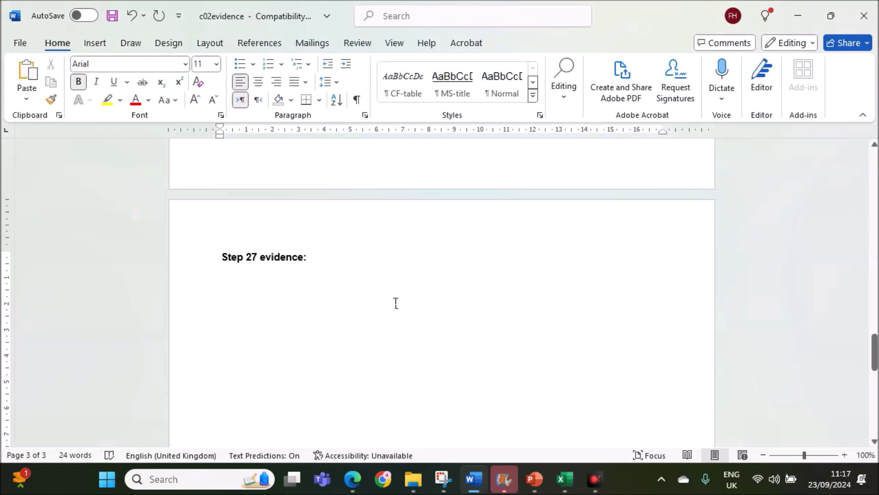
pyautogui.press('Return')
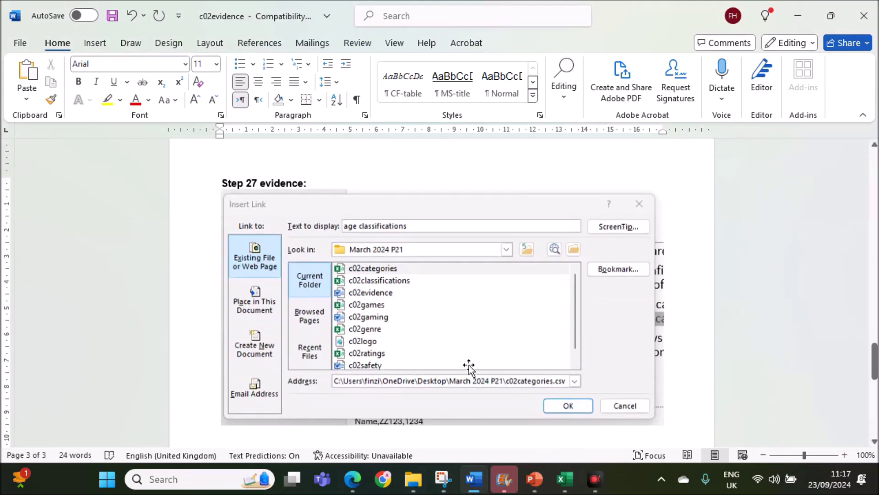
pyautogui.click(352, 485)
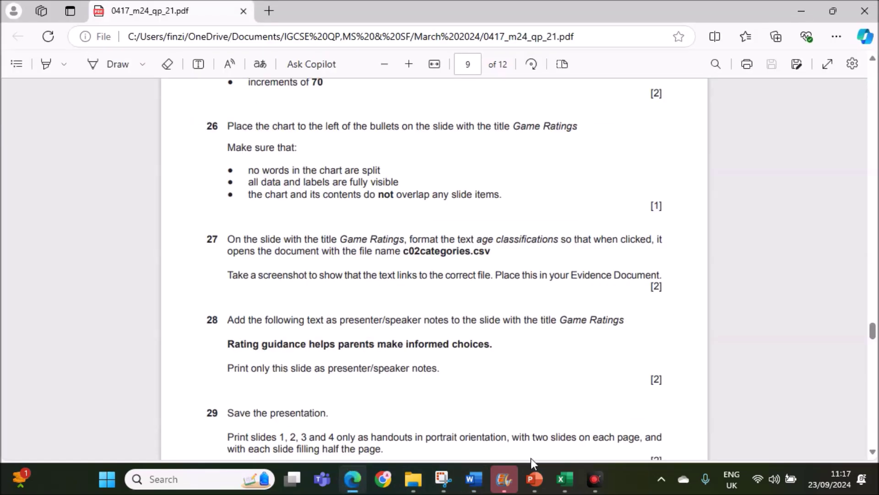
pyautogui.click(534, 478)
# Confirm the age classifications link to c02categories.csv and select the speaker-note sentence in the exam PDF.
pyautogui.click(507, 386)
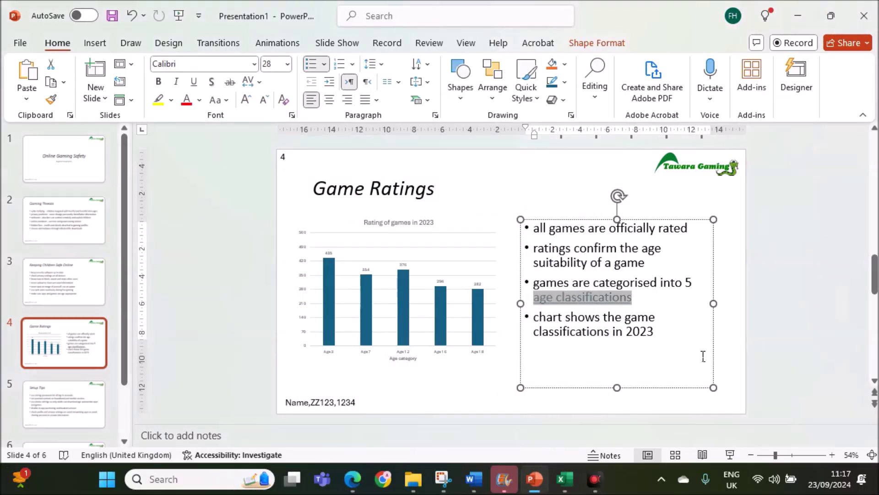
pyautogui.click(738, 338)
pyautogui.click(352, 478)
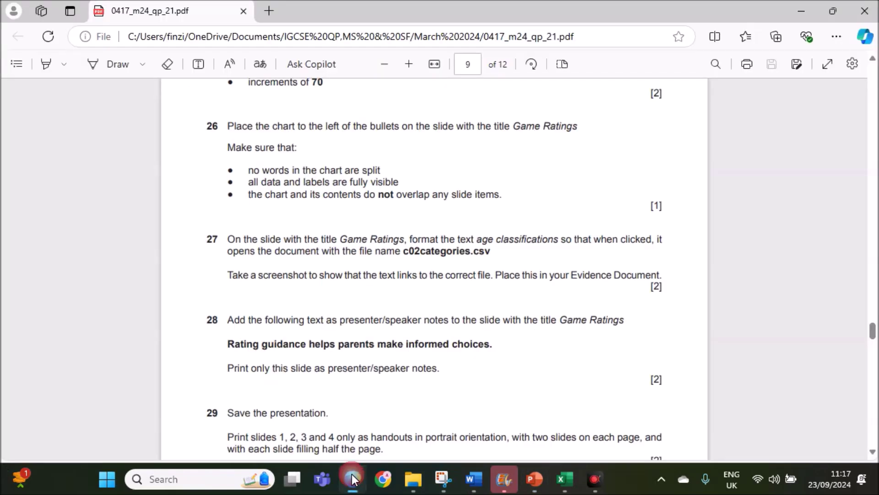
pyautogui.scroll(-3, 335, 374)
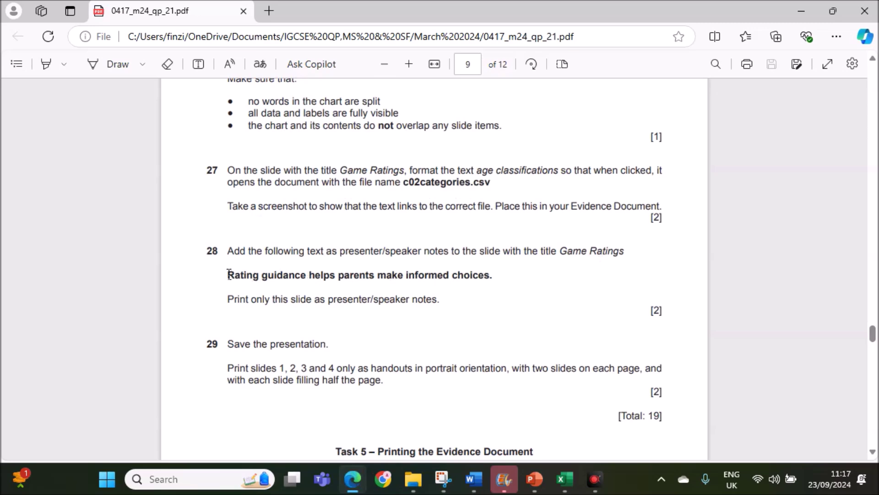
pyautogui.moveTo(229, 274); pyautogui.dragTo(490, 276)
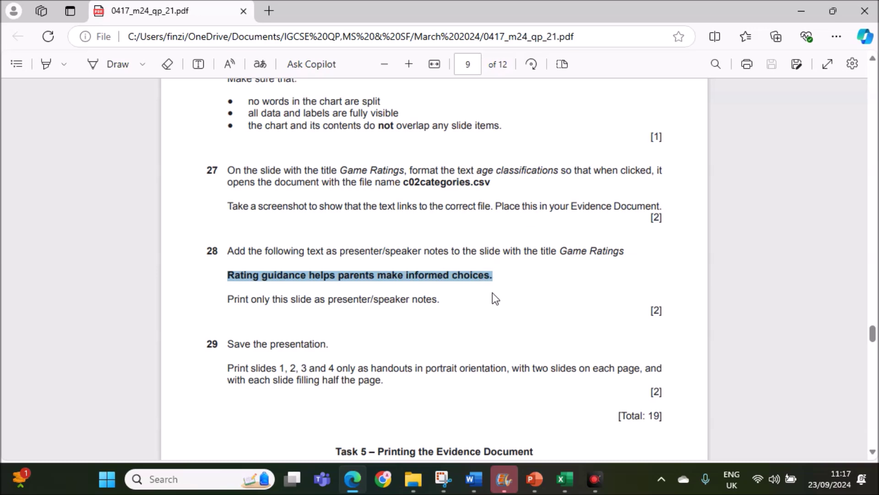
pyautogui.click(532, 476)
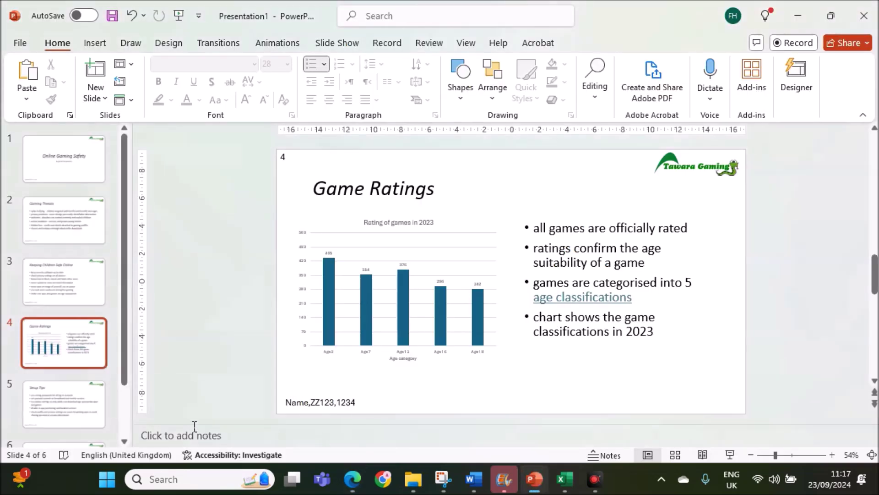
# Paste 'Rating guidance helps parents make informed choices.' into the Game Ratings slide's notes.
pyautogui.click(606, 456)
pyautogui.click(603, 456)
pyautogui.click(169, 435)
pyautogui.write('Rating guidance helps parents make informed choices.')
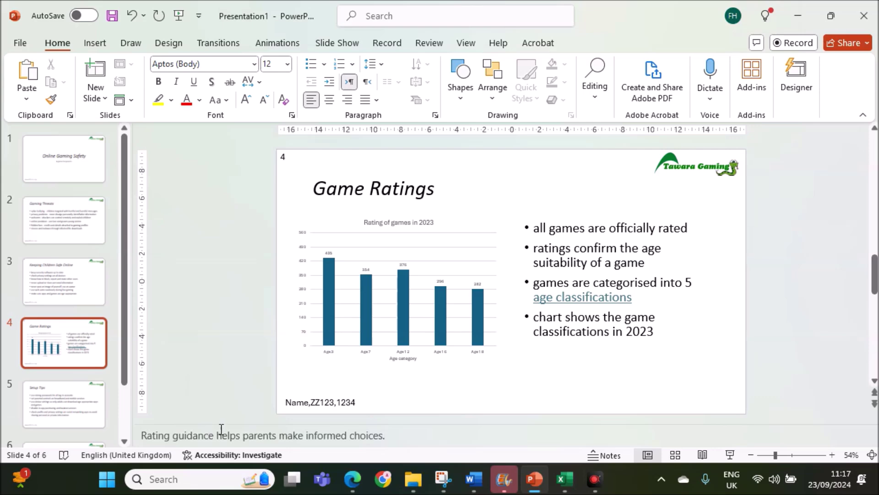
pyautogui.click(353, 478)
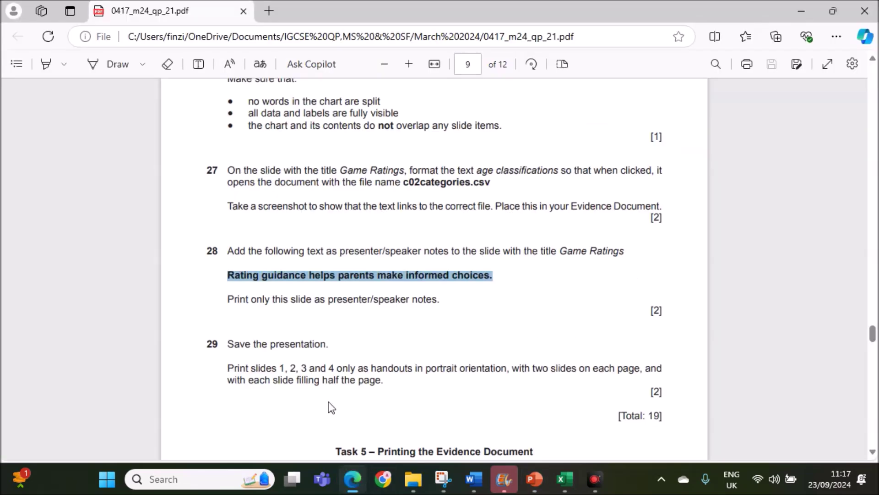
pyautogui.scroll(-2, 322, 344)
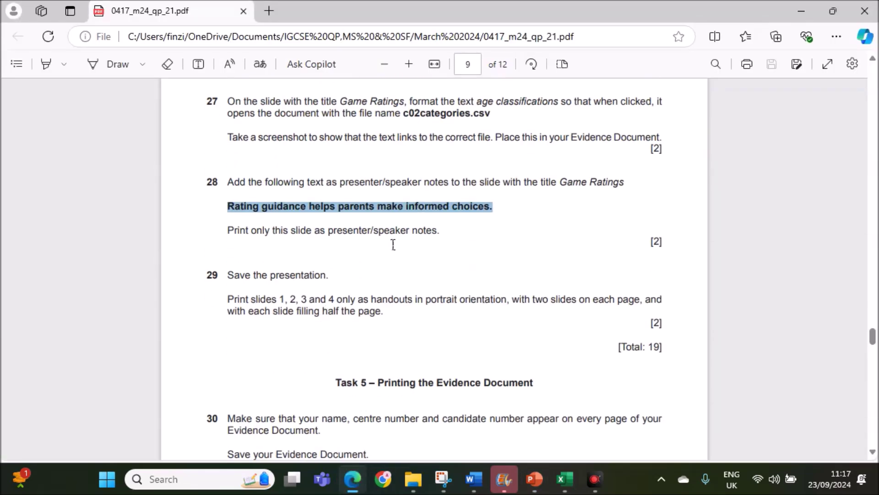
pyautogui.click(532, 476)
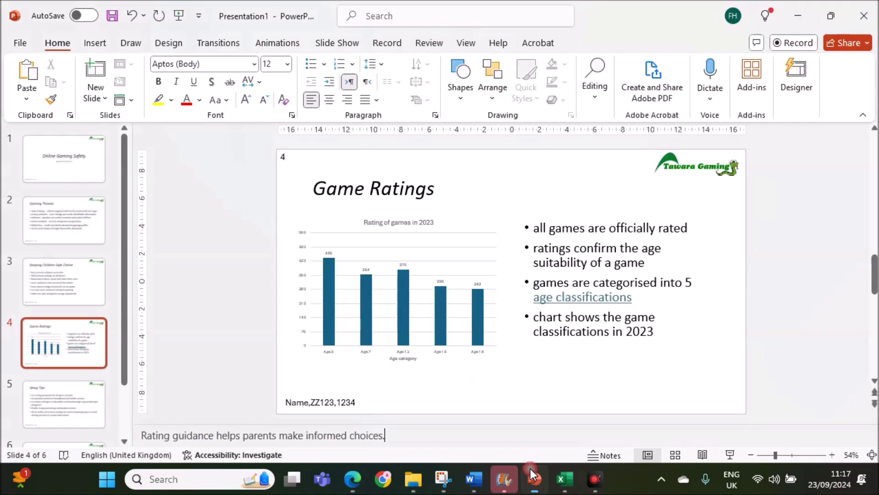
# Set the print layout to Notes Pages.
pyautogui.click(779, 351)
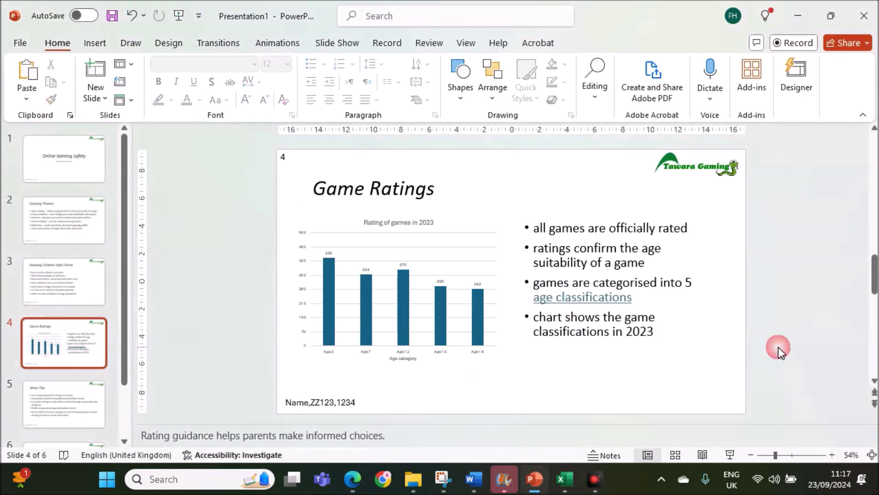
pyautogui.click(19, 43)
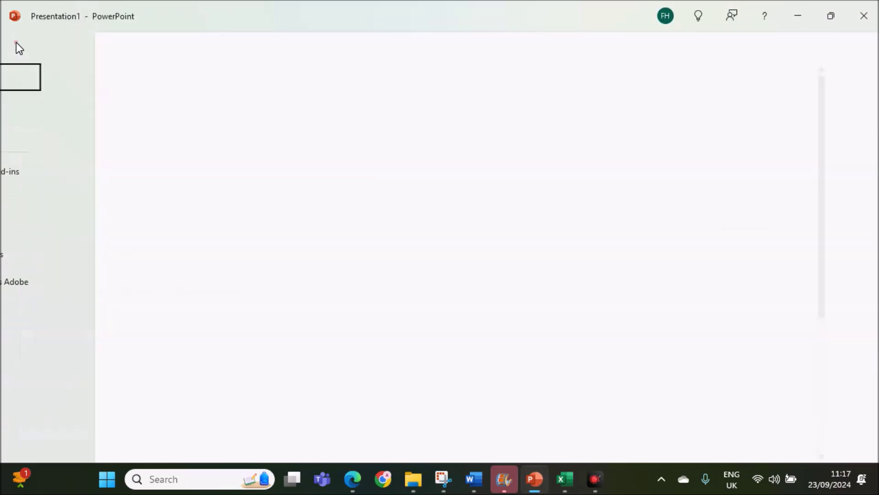
pyautogui.click(45, 320)
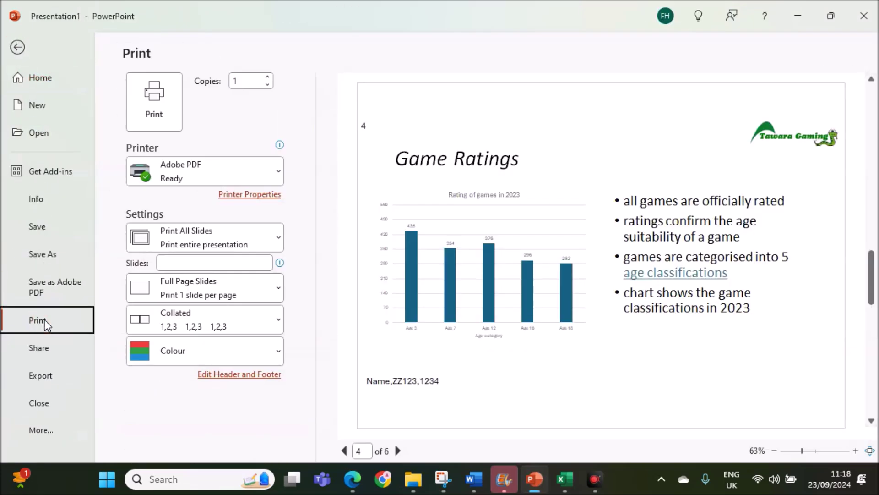
pyautogui.click(249, 296)
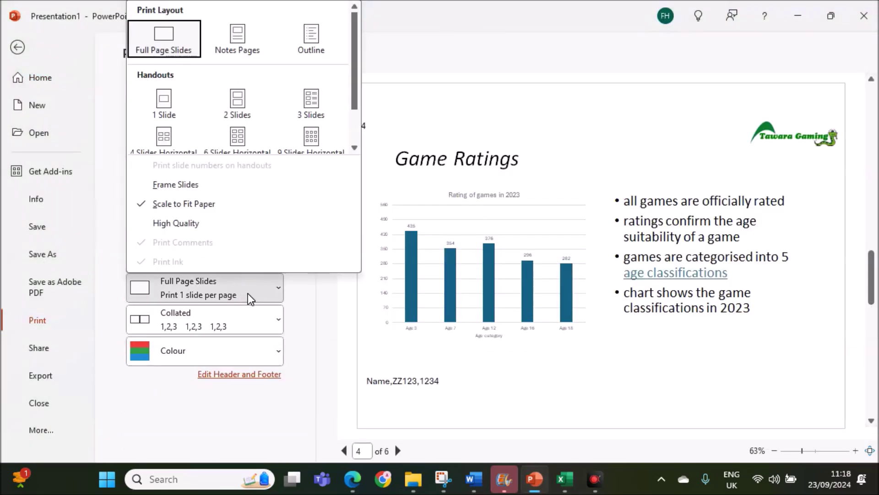
pyautogui.click(238, 46)
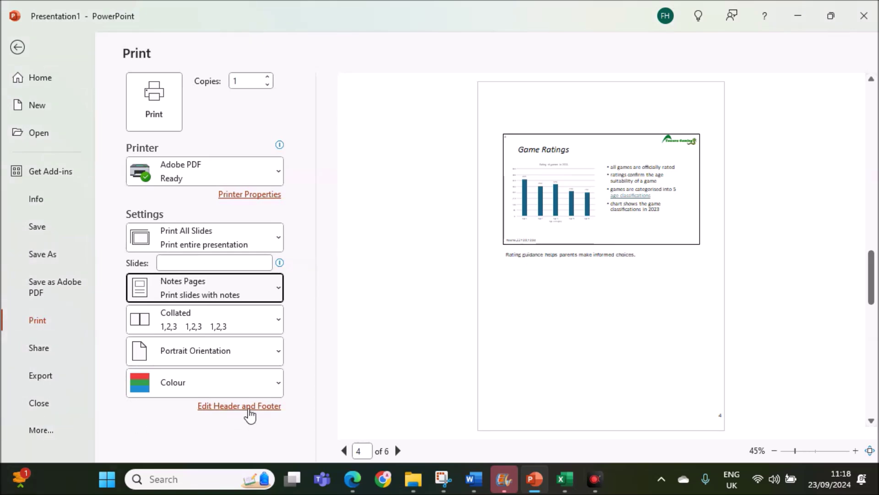
# Add a notes-page header with the candidate's name, centre and candidate numbers, applied to all pages.
pyautogui.click(250, 407)
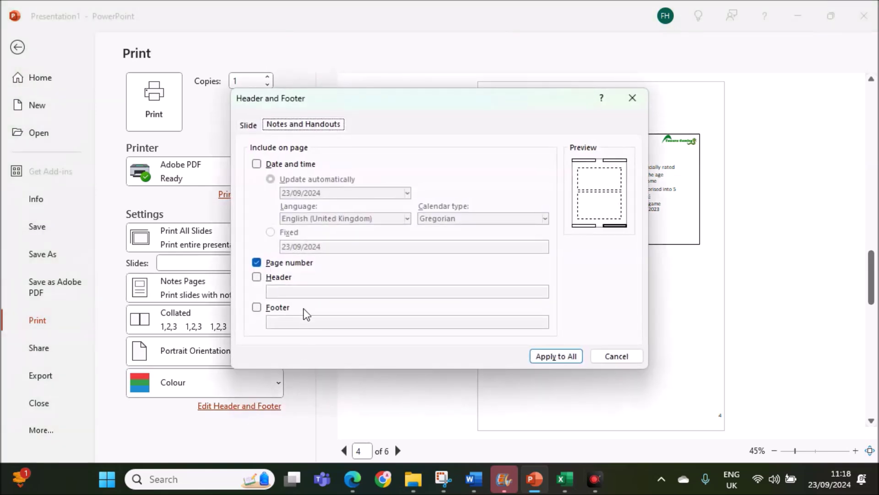
pyautogui.click(278, 279)
pyautogui.click(277, 292)
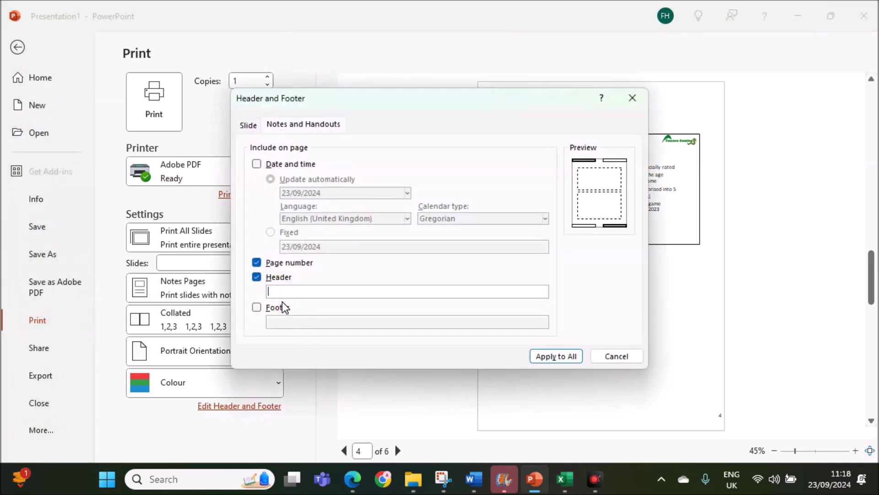
pyautogui.write('me,ZZ123,1234')
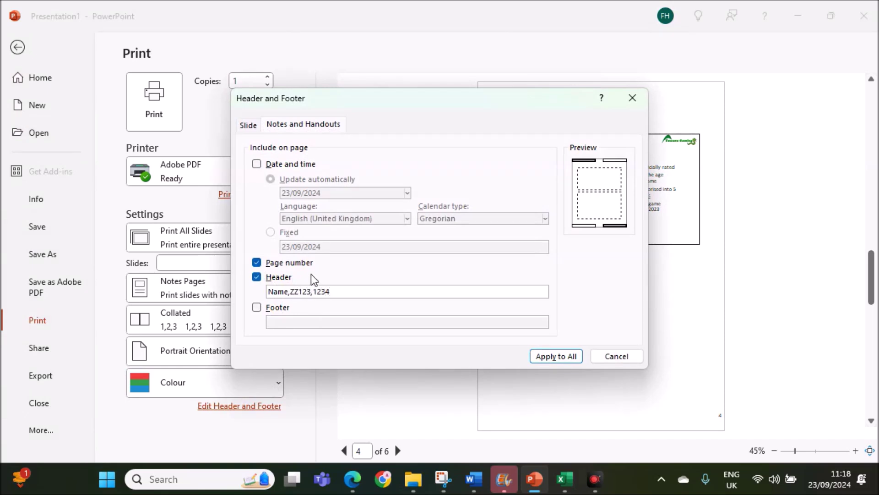
pyautogui.click(534, 356)
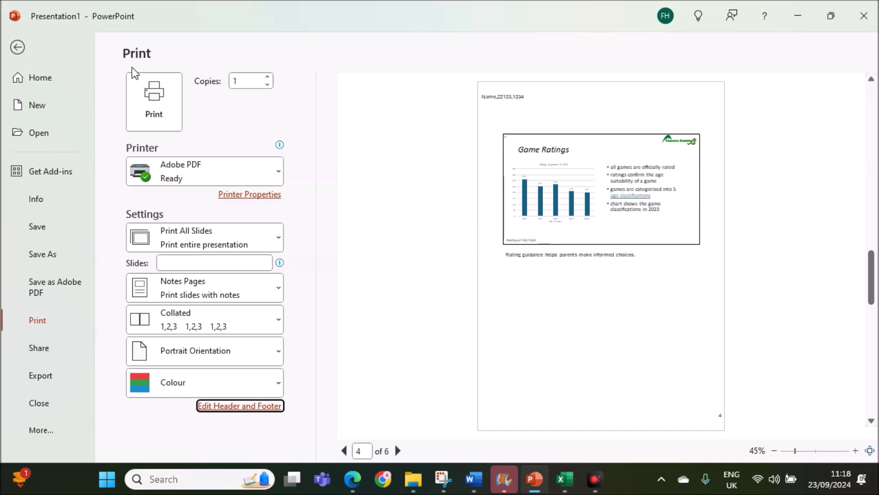
pyautogui.click(18, 48)
# Scroll the exam PDF to read questions 29 and 30, then return to the Game Ratings slide.
pyautogui.click(346, 464)
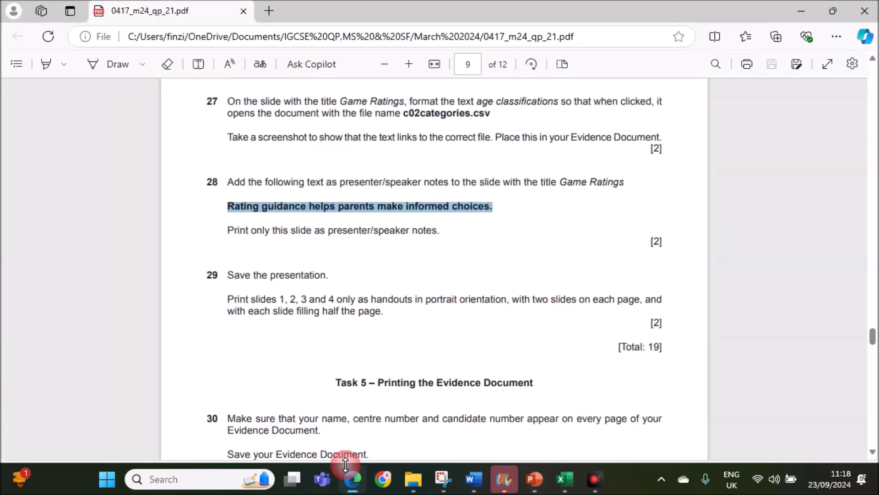
pyautogui.scroll(-3, 373, 348)
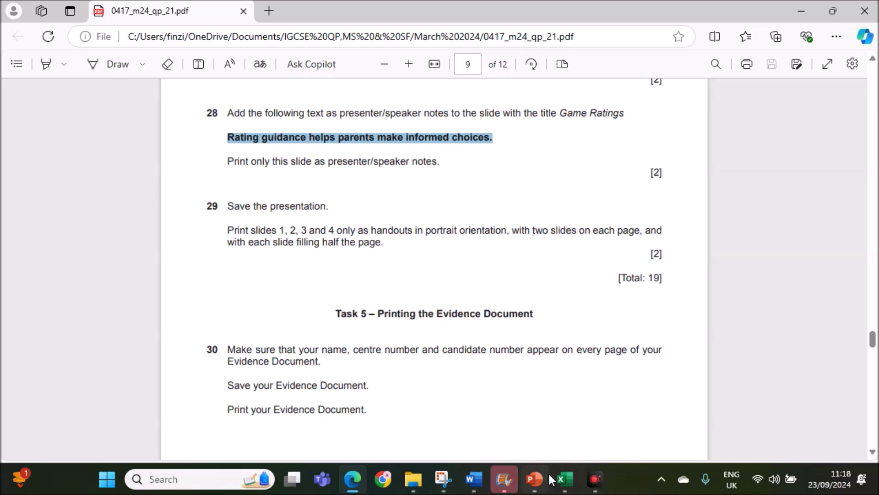
pyautogui.click(507, 449)
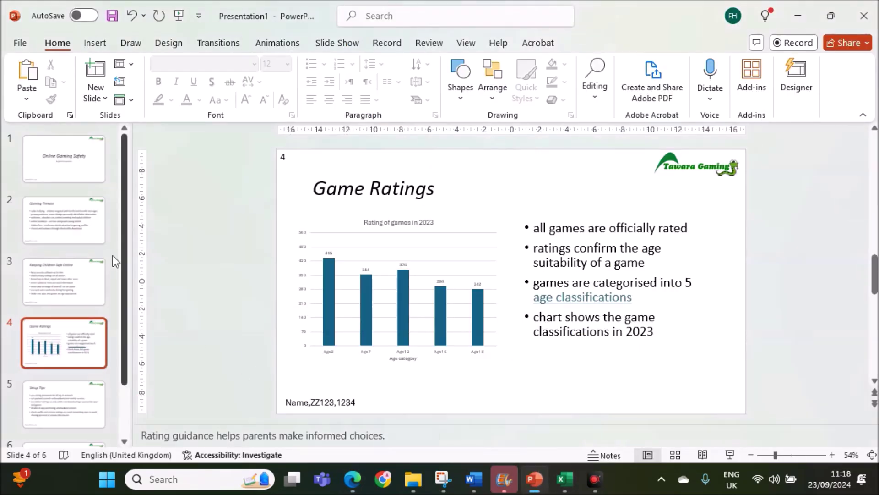
# Set printing to slides 1-4 as Handouts with 2 slides per page.
pyautogui.click(20, 44)
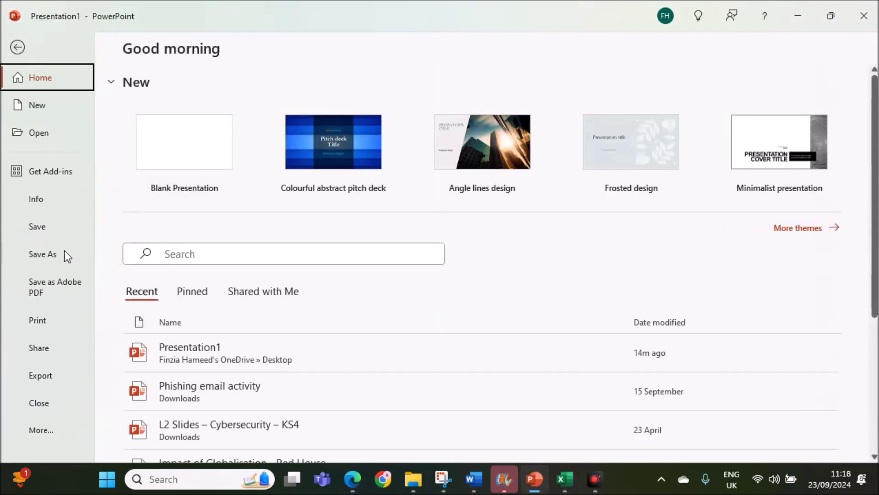
pyautogui.click(51, 327)
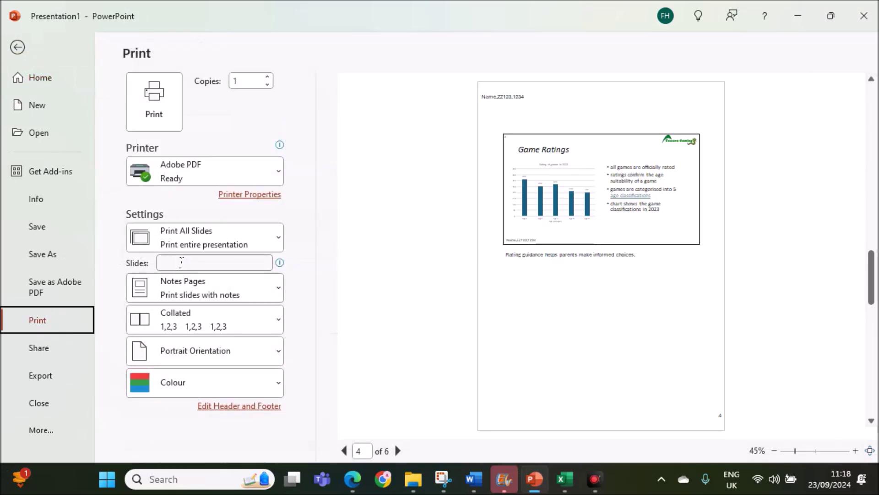
pyautogui.click(181, 261)
pyautogui.write('1-4')
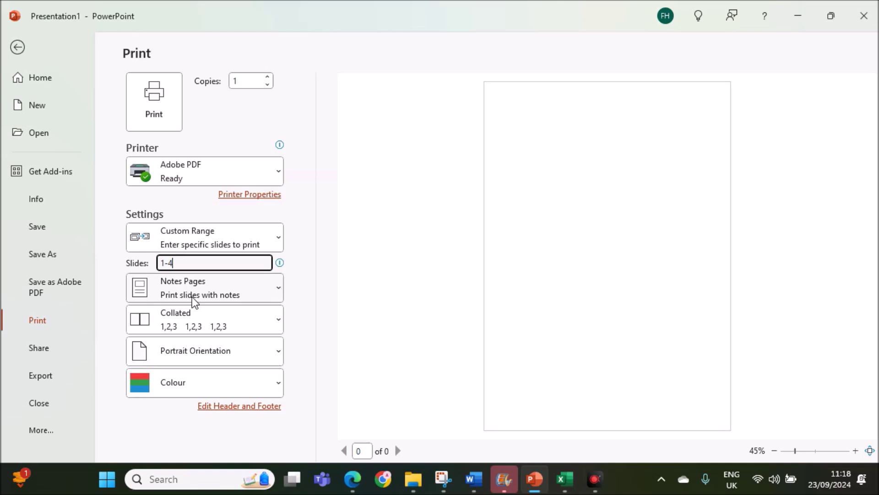
pyautogui.click(207, 300)
pyautogui.click(238, 113)
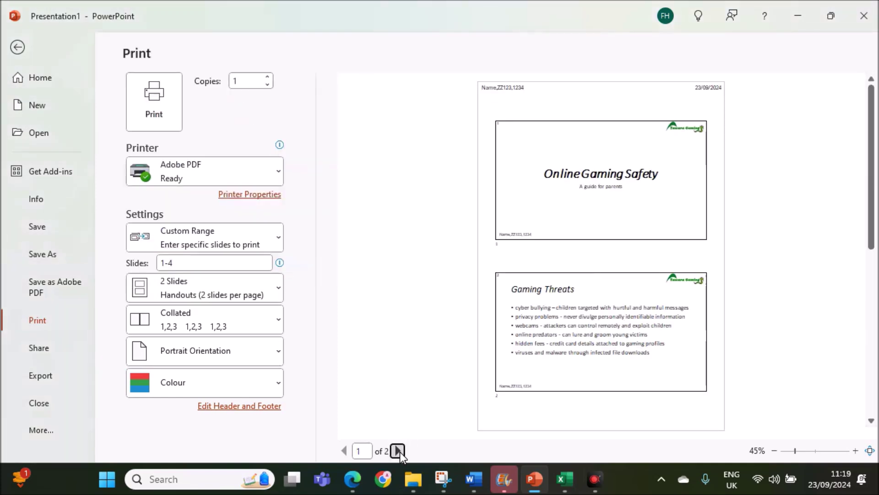
# Preview both handout pages, then review questions 27–29 in the exam PDF.
pyautogui.click(397, 451)
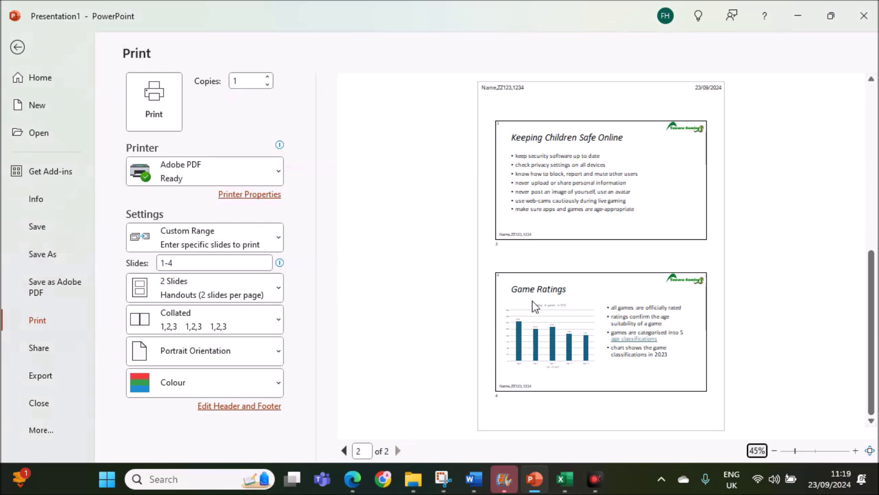
pyautogui.click(346, 451)
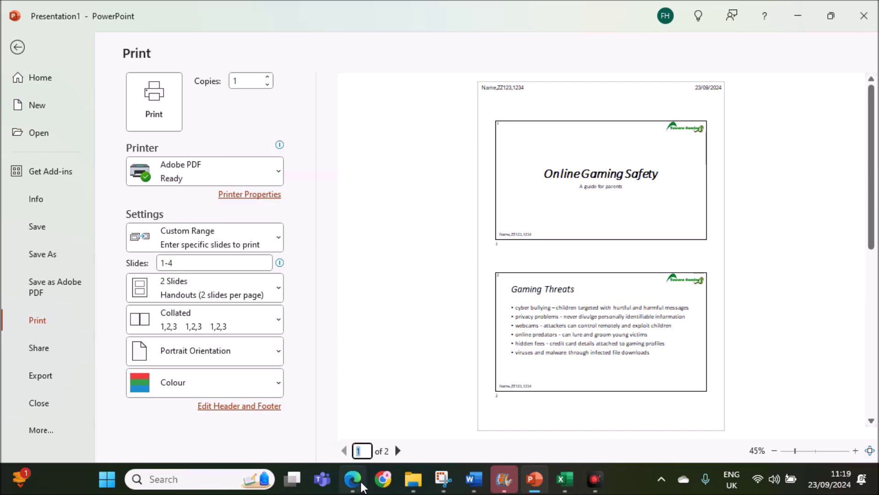
pyautogui.click(353, 479)
pyautogui.scroll(-2, 355, 257)
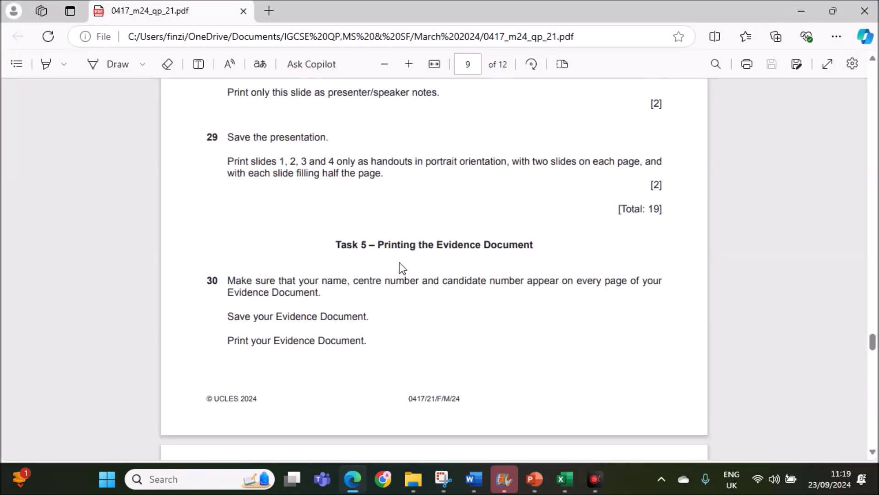
pyautogui.scroll(3, 401, 267)
pyautogui.scroll(3, 433, 333)
pyautogui.scroll(-3, 433, 326)
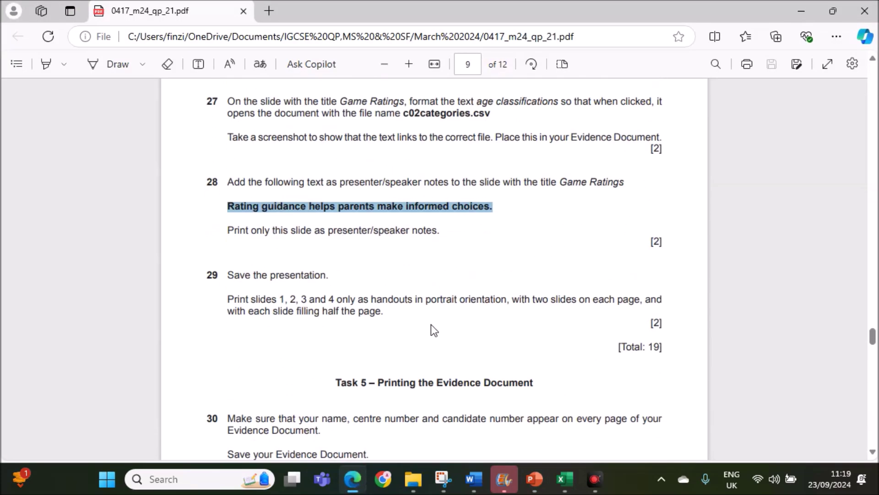
pyautogui.scroll(-2, 431, 303)
pyautogui.scroll(3, 431, 275)
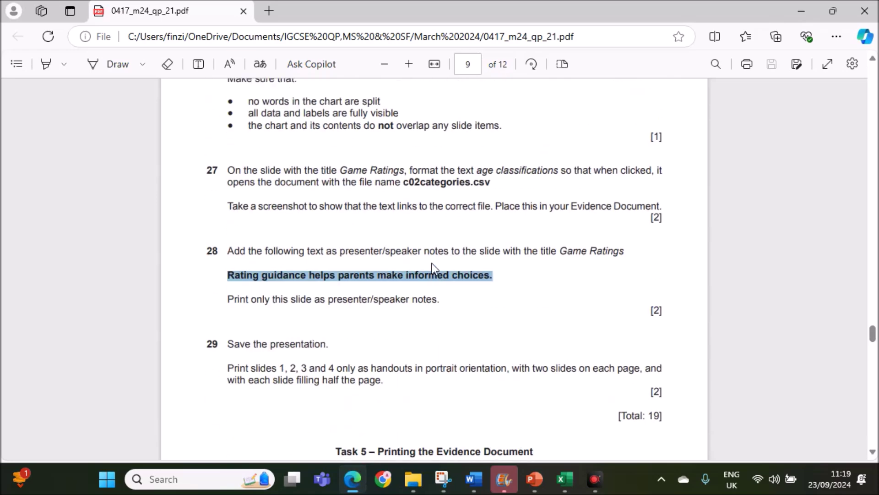